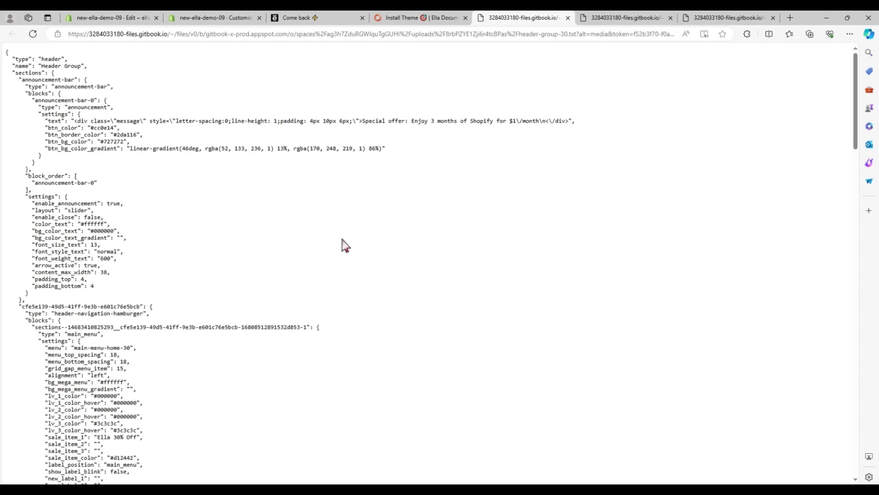
Copy the entire contents of the header-group-30.txt preset file.
{"action": "key", "text": "ctrl+a"}
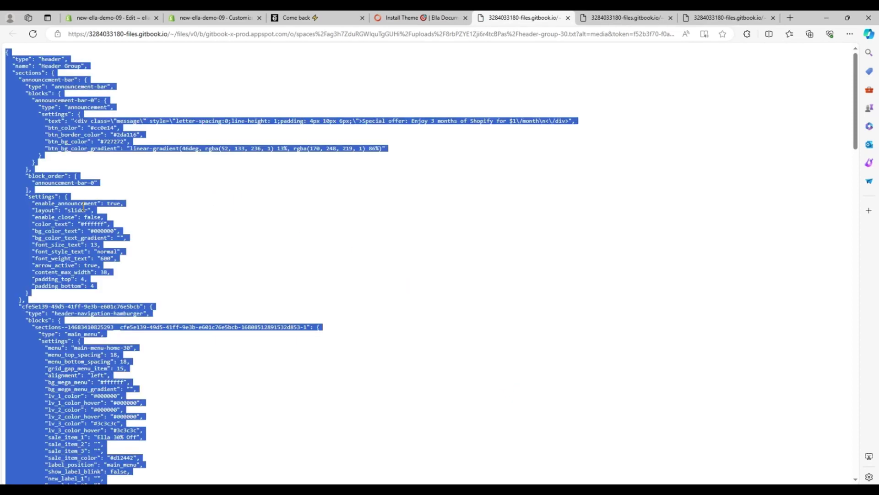
{"action": "right_click", "coordinate": [80, 215]}
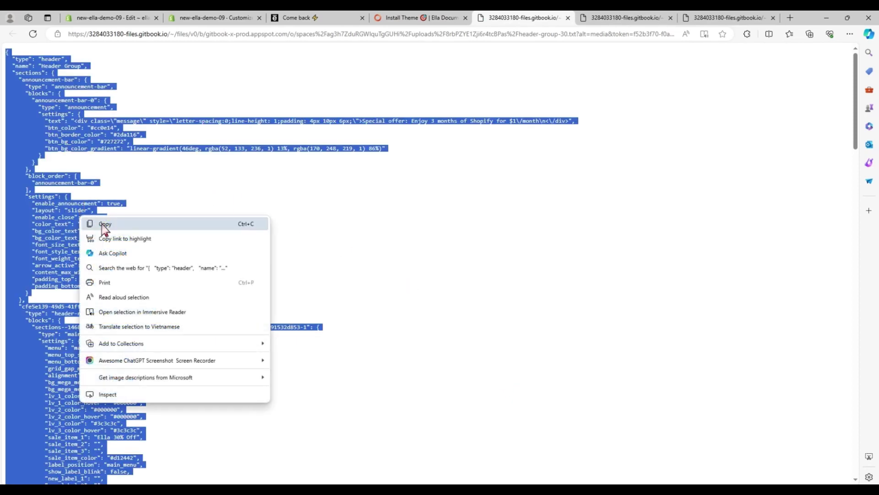
{"action": "left_click", "coordinate": [105, 225]}
In the Shopify theme code editor, filter the files by "header-group" and open header-group.json.
{"action": "left_click", "coordinate": [96, 19]}
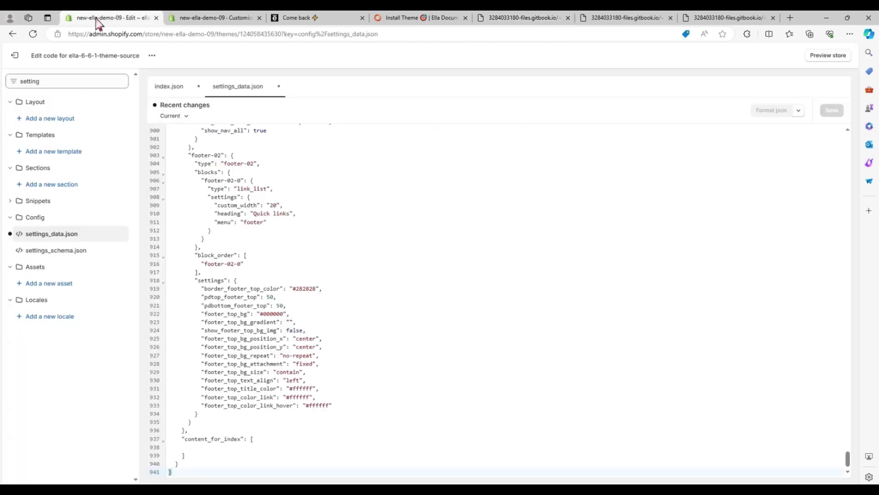
{"action": "double_click", "coordinate": [77, 81]}
{"action": "type", "text": "head"}
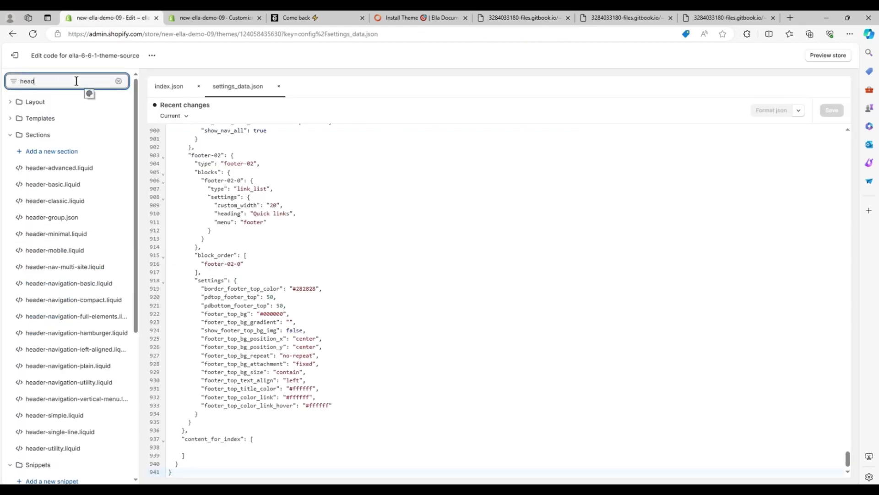
{"action": "type", "text": "er-group"}
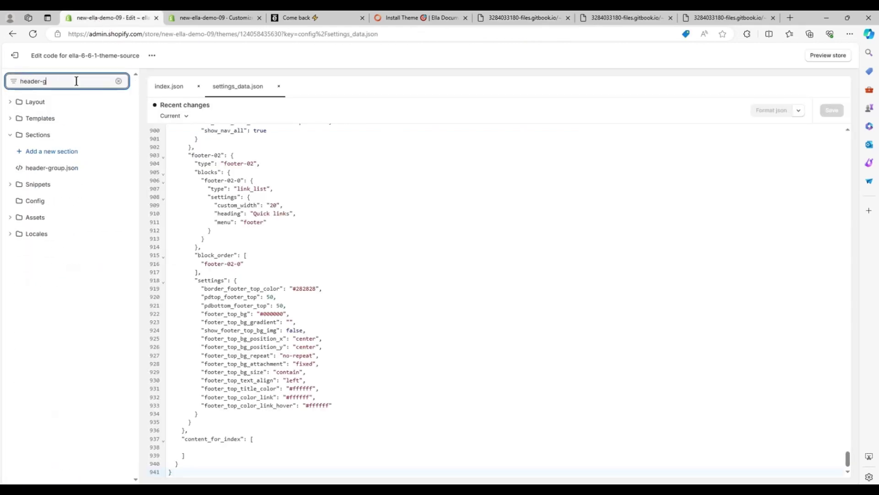
{"action": "left_click", "coordinate": [84, 168]}
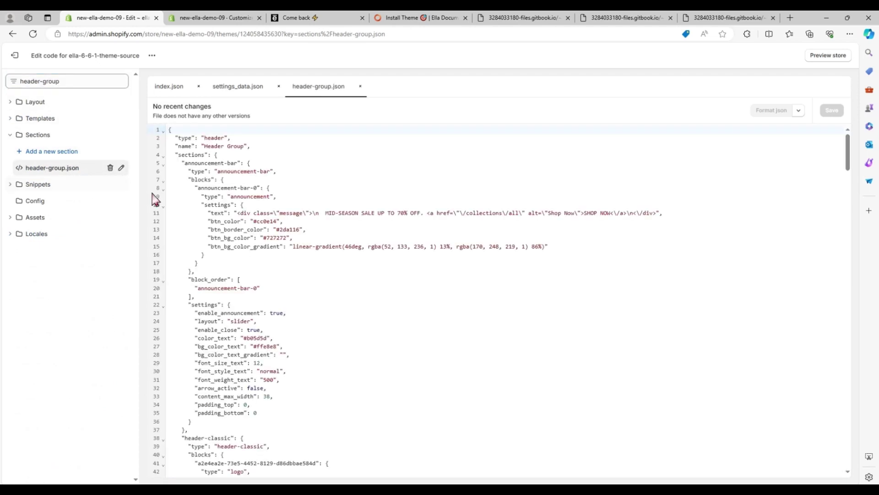
Replace all the code in header-group.json with the copied header preset and save the file.
{"action": "left_click", "coordinate": [225, 202]}
{"action": "key", "text": "ctrl+a"}
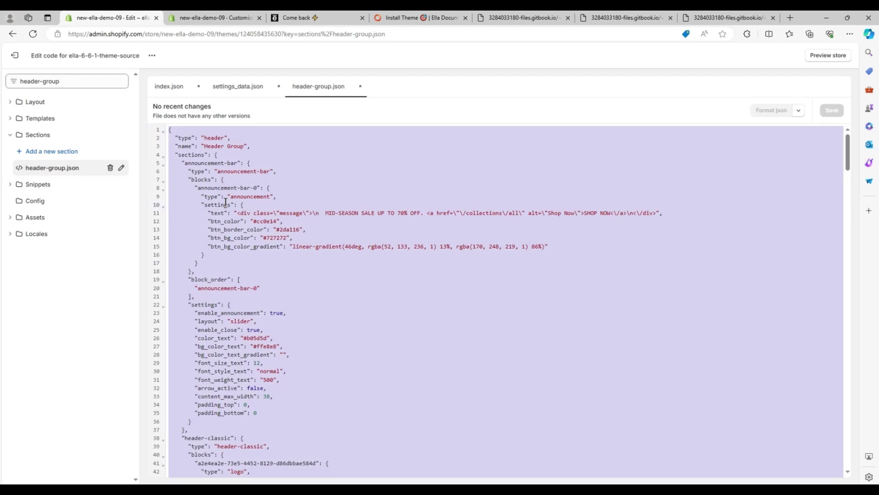
{"action": "key", "text": "BackSpace"}
{"action": "right_click", "coordinate": [216, 151]}
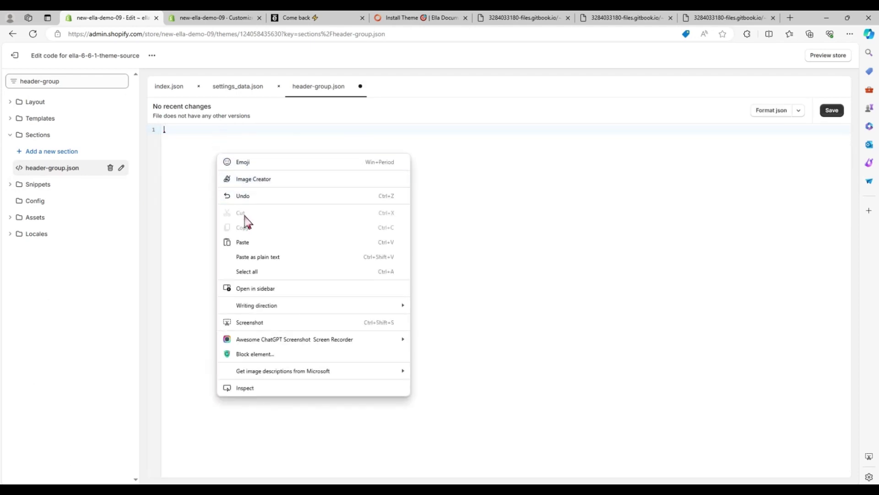
{"action": "left_click", "coordinate": [244, 242]}
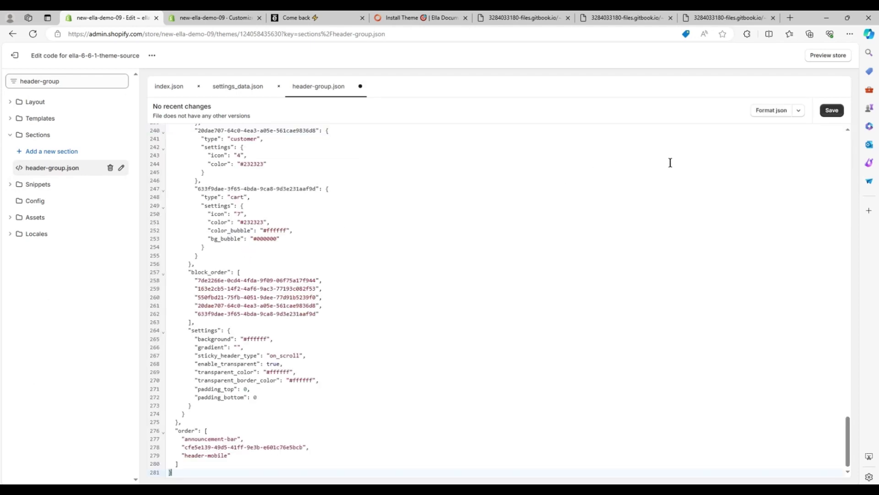
{"action": "left_click", "coordinate": [832, 110]}
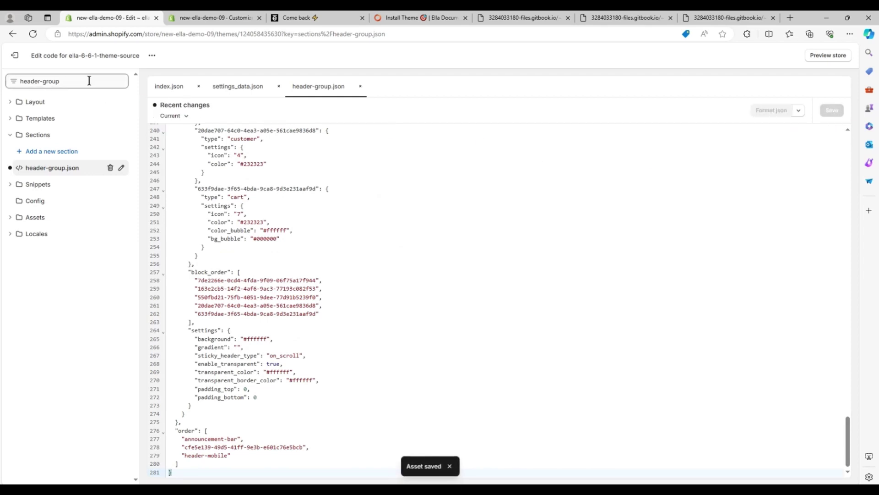
Open the footer-group-30.txt preset for Home 30 - POD Store from the Ella documentation and copy its entire contents.
{"action": "left_click", "coordinate": [402, 19]}
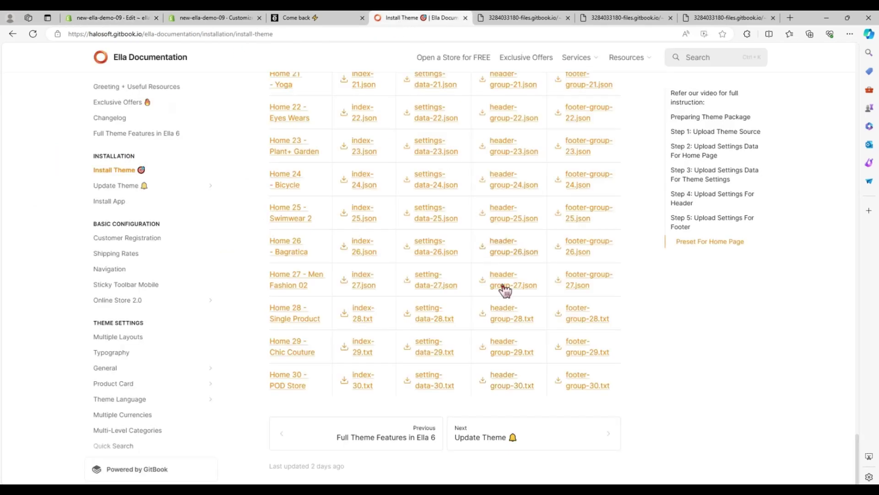
{"action": "left_click", "coordinate": [578, 385]}
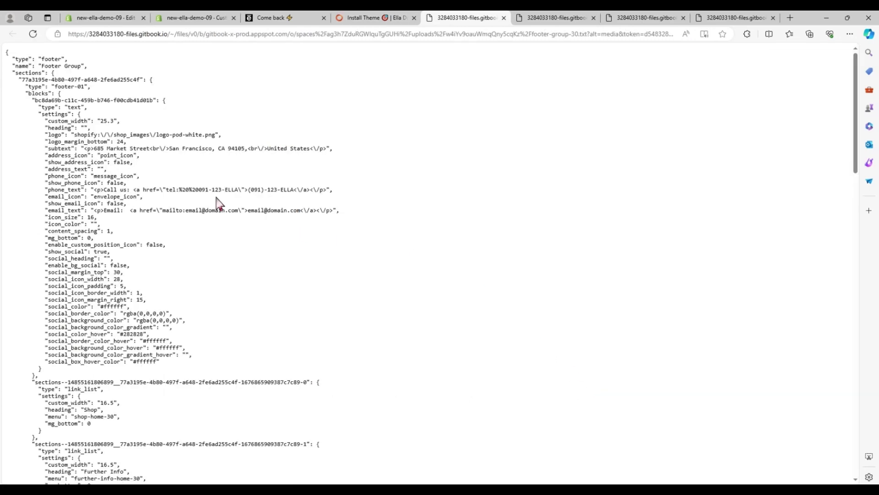
{"action": "key", "text": "ctrl+a"}
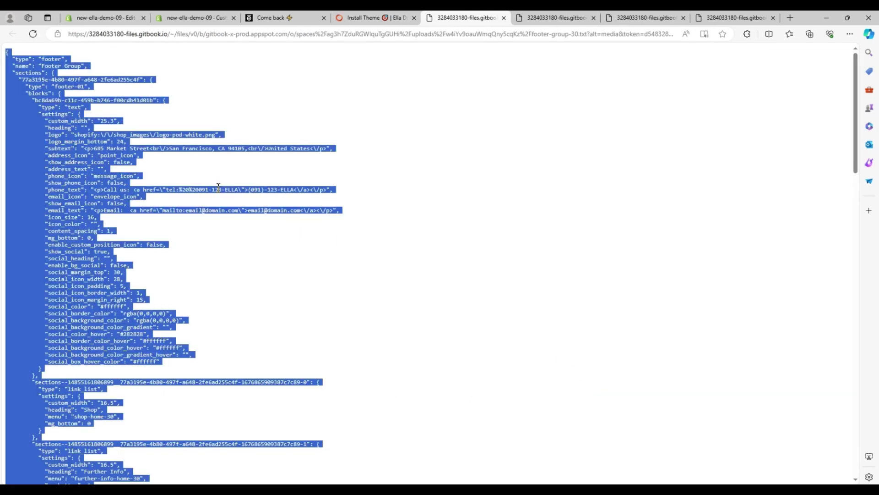
{"action": "right_click", "coordinate": [219, 187]}
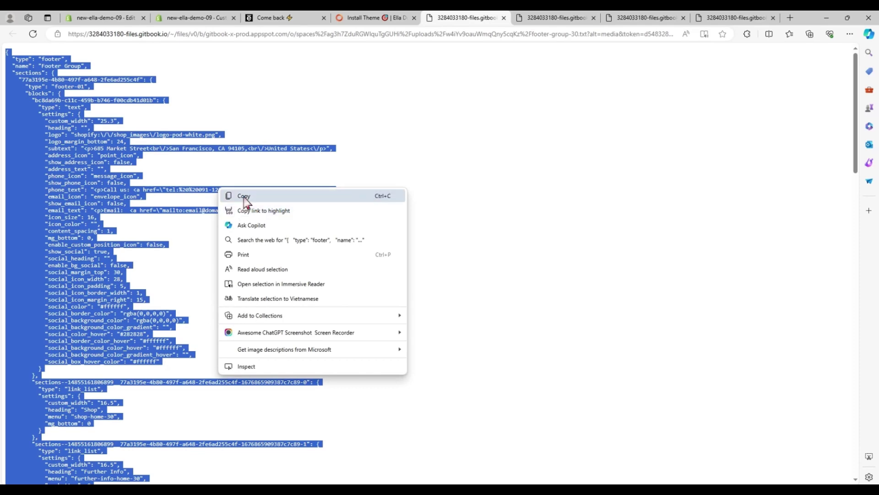
{"action": "left_click", "coordinate": [244, 197]}
Return to the theme code editor, filter the files by "footer-group" and open footer-group.json.
{"action": "left_click", "coordinate": [106, 18]}
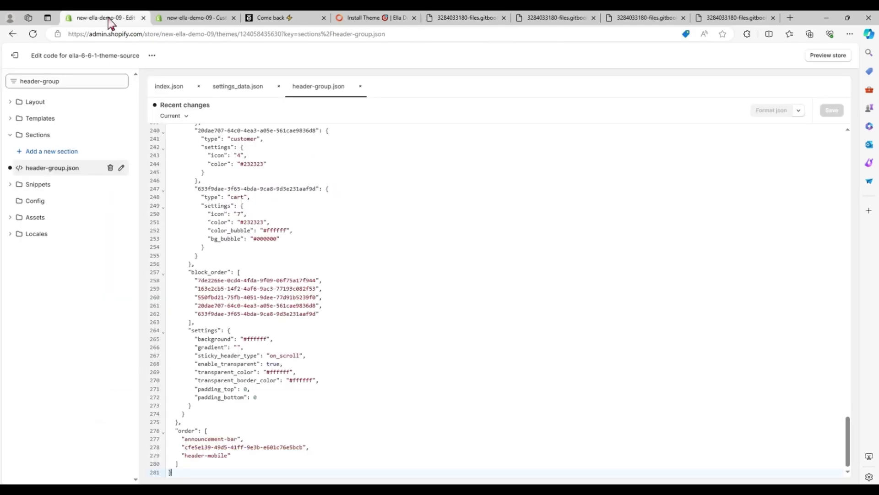
{"action": "triple_click", "coordinate": [105, 80]}
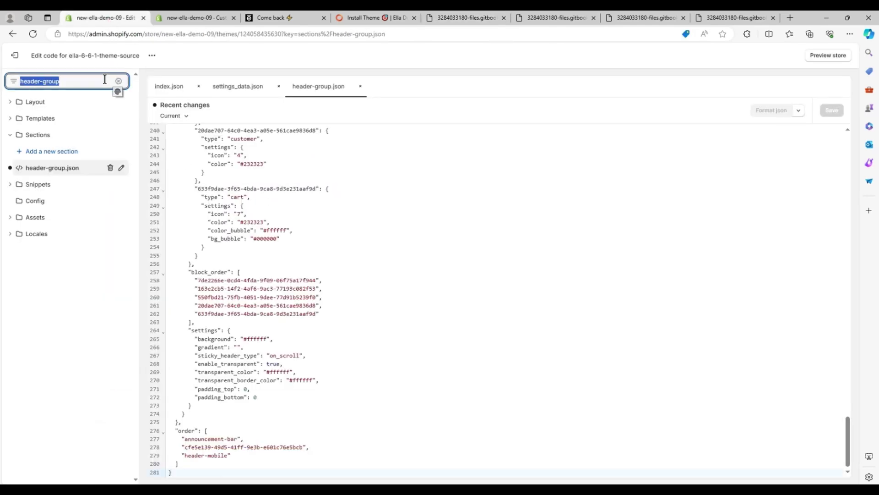
{"action": "type", "text": "footer-gr"}
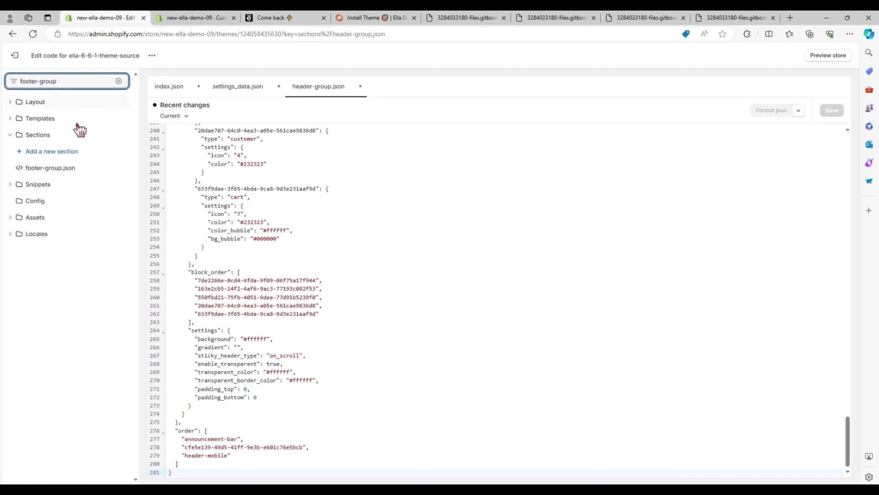
{"action": "left_click", "coordinate": [64, 168]}
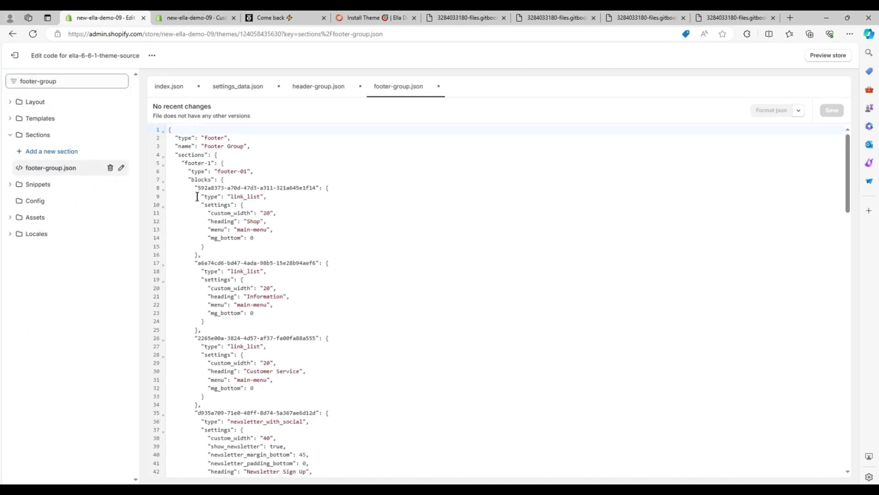
Replace all the code in footer-group.json with the copied footer preset and save the file.
{"action": "key", "text": "ctrl+a"}
{"action": "key", "text": "Delete"}
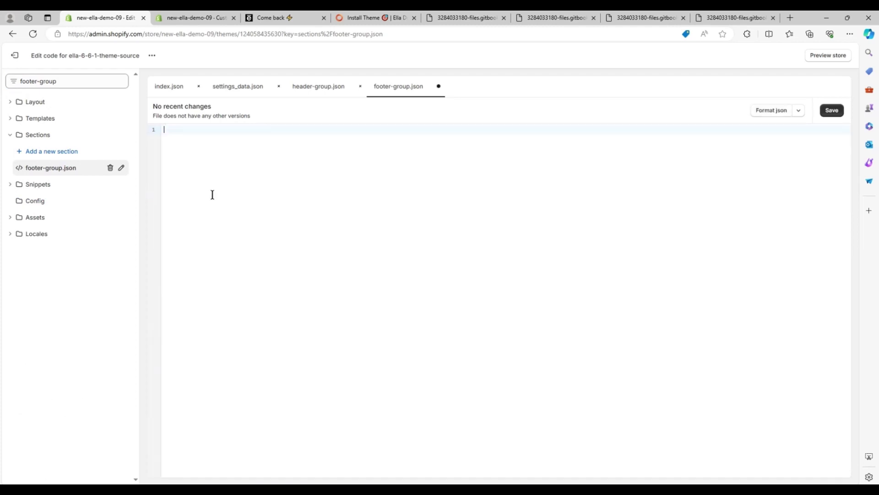
{"action": "right_click", "coordinate": [212, 195]}
{"action": "left_click", "coordinate": [248, 283]}
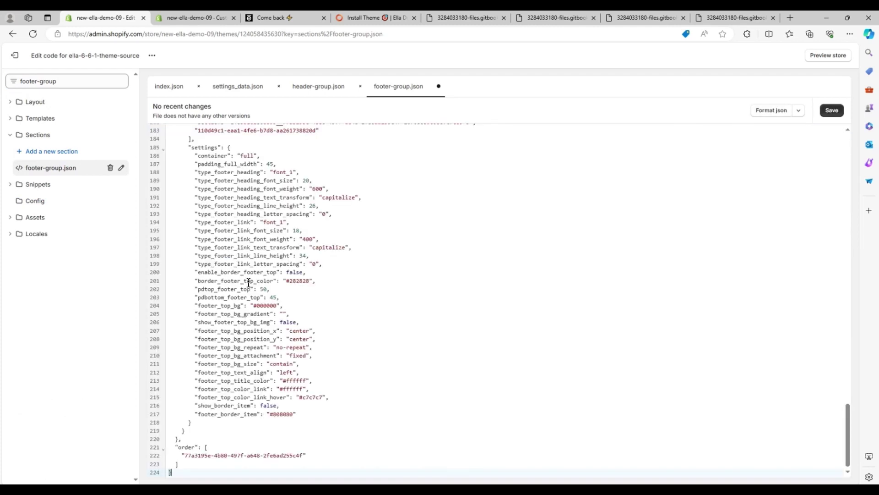
{"action": "left_click", "coordinate": [838, 112]}
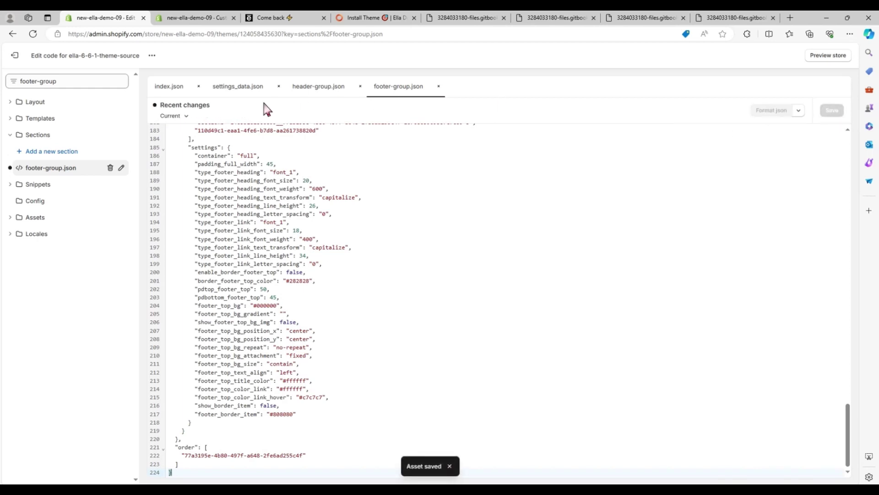
Exit the code editor, then reload the open theme customizer to check the home page layout in the preview.
{"action": "left_click", "coordinate": [16, 57]}
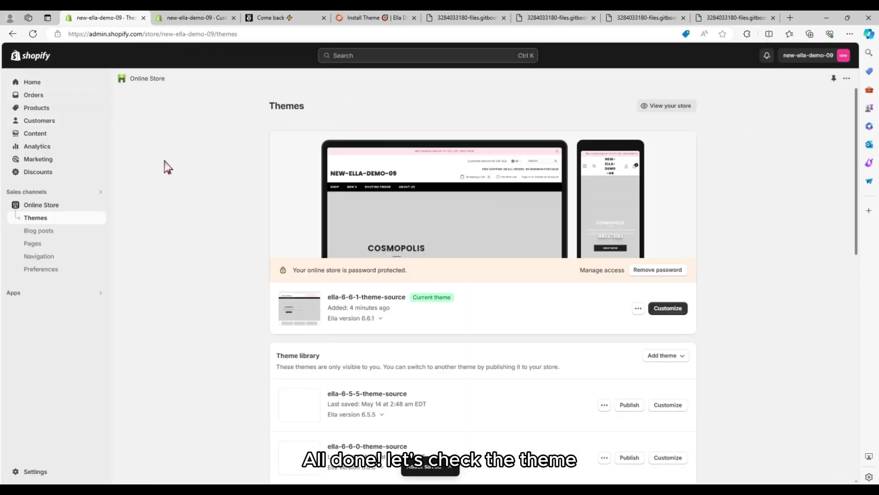
{"action": "left_click", "coordinate": [188, 19]}
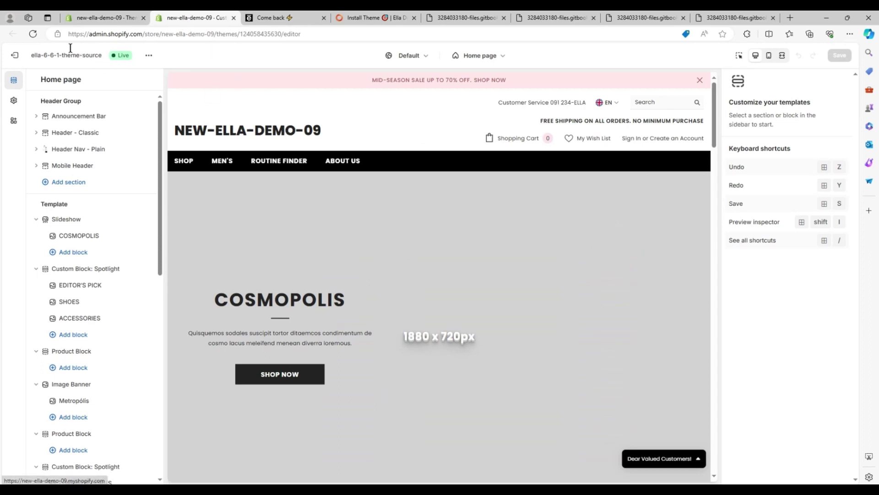
{"action": "left_click", "coordinate": [33, 34]}
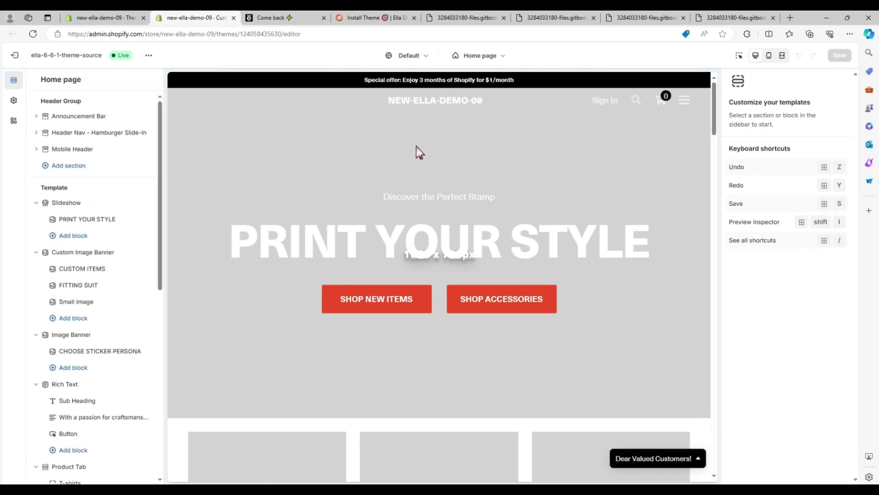
{"action": "scroll", "coordinate": [368, 254], "scroll_direction": "down", "scroll_amount": 15}
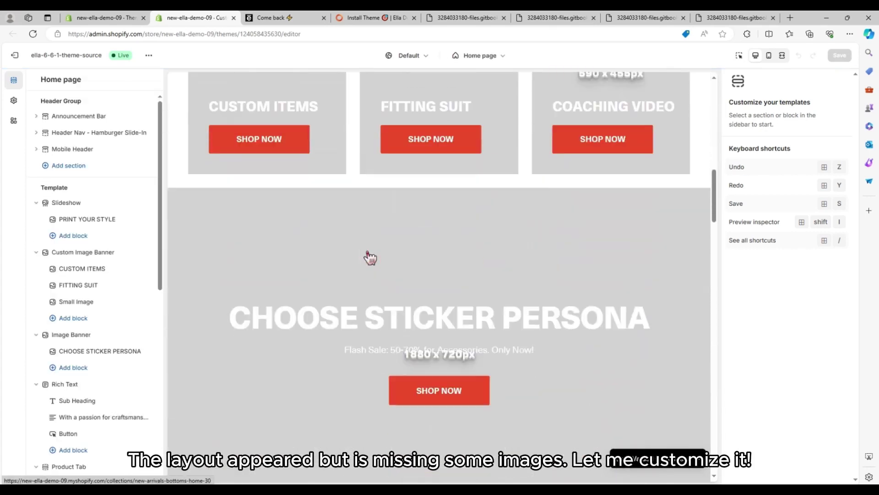
{"action": "scroll", "coordinate": [368, 255], "scroll_direction": "down", "scroll_amount": 4}
{"action": "scroll", "coordinate": [696, 245], "scroll_direction": "up", "scroll_amount": 4}
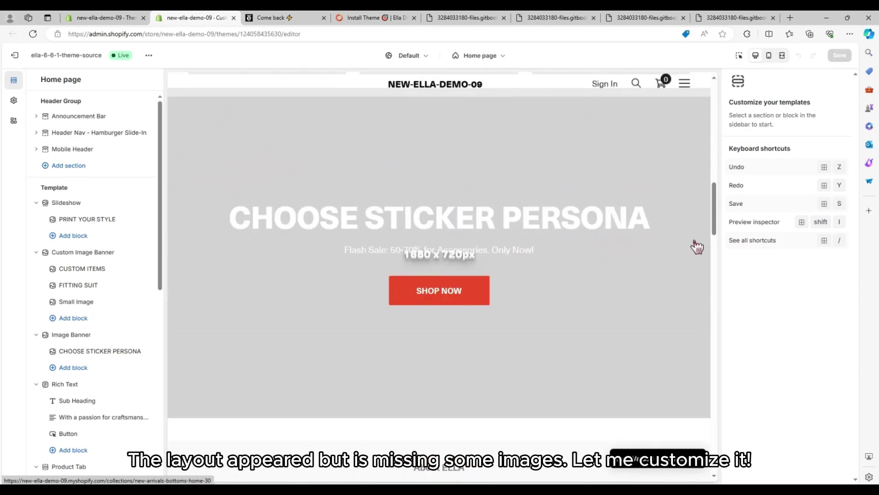
{"action": "left_click_drag", "start_coordinate": [715, 211], "coordinate": [715, 98]}
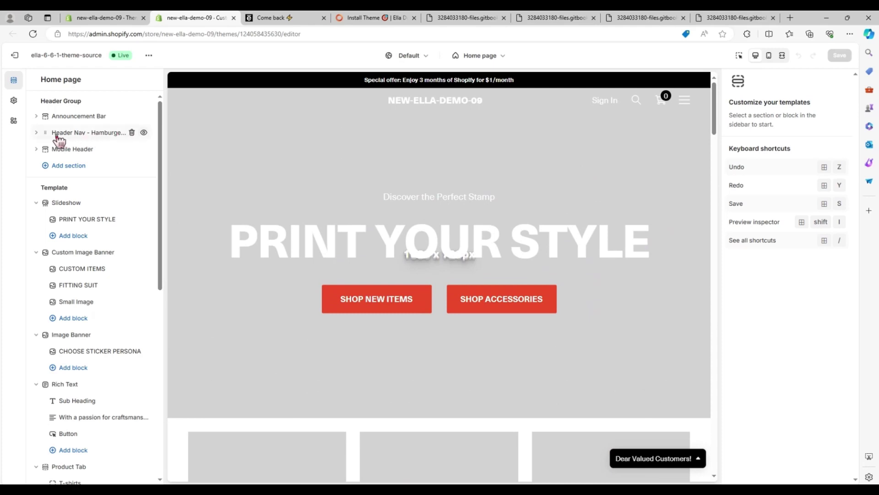
Set the Logo Image of the Logo block in Header Nav - Hamburger Slide-In to the black home_301 PNG.
{"action": "left_click", "coordinate": [38, 134]}
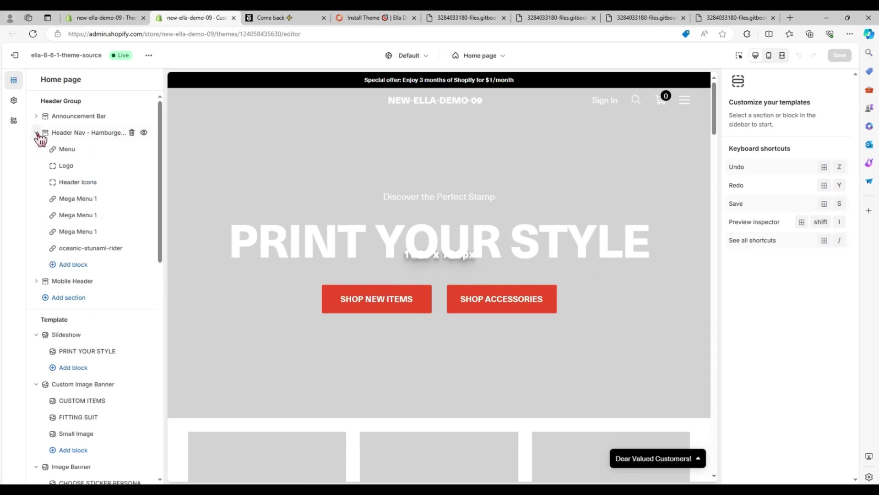
{"action": "left_click", "coordinate": [78, 167]}
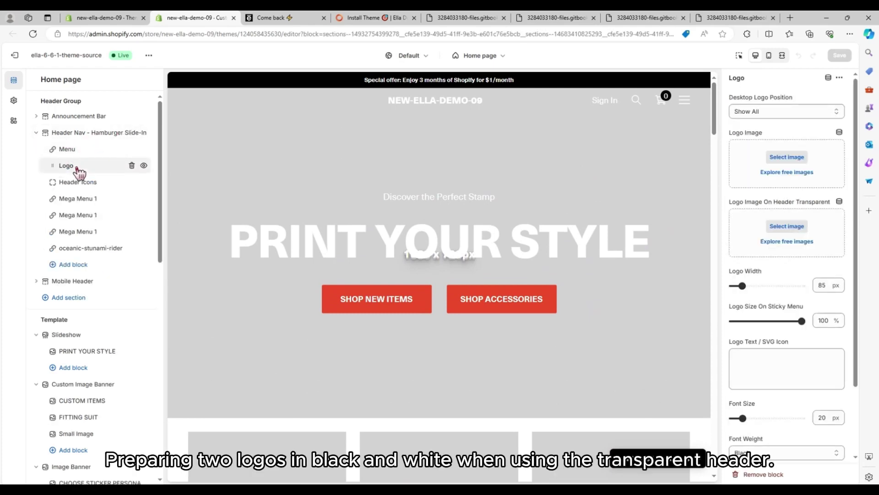
{"action": "left_click", "coordinate": [786, 157]}
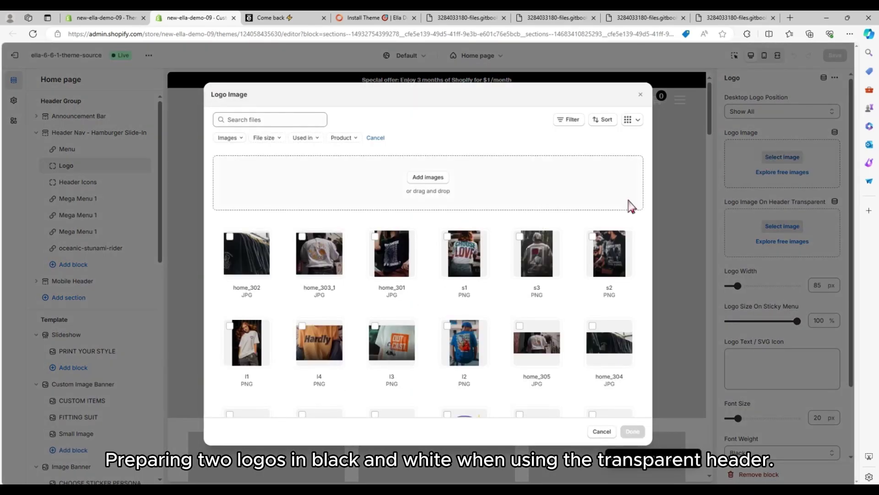
{"action": "scroll", "coordinate": [500, 306], "scroll_direction": "down", "scroll_amount": 3}
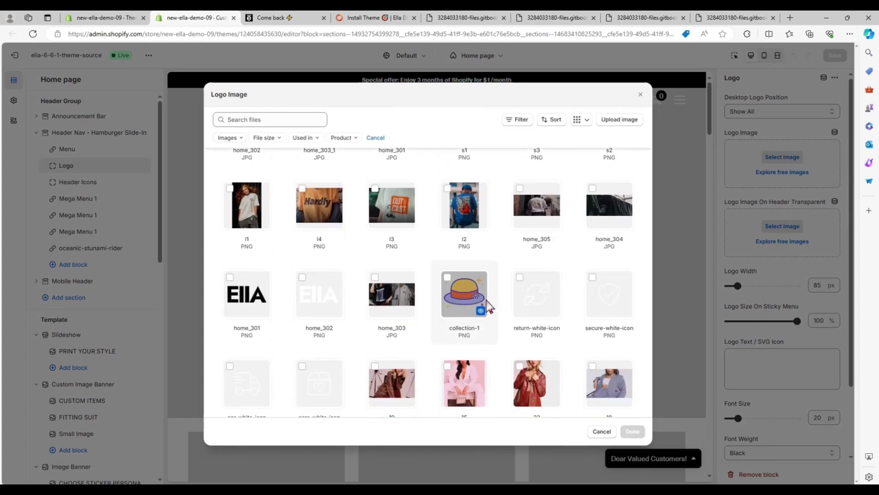
{"action": "left_click", "coordinate": [246, 297]}
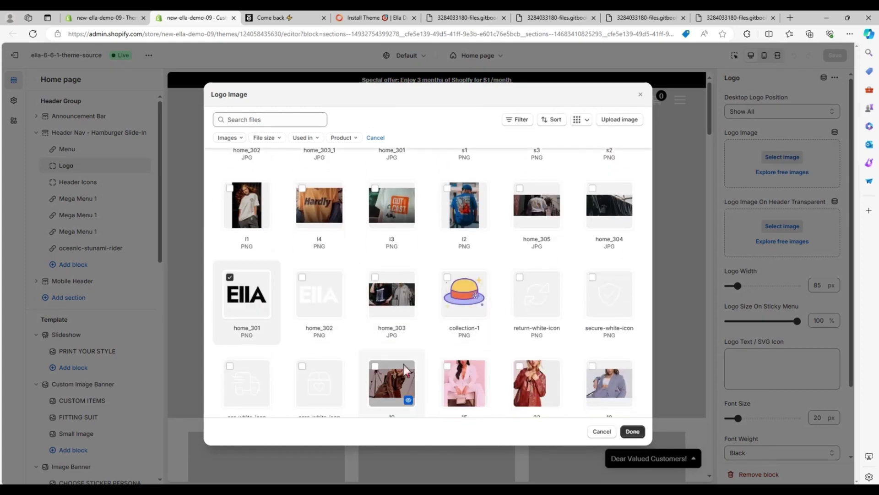
{"action": "left_click", "coordinate": [625, 431]}
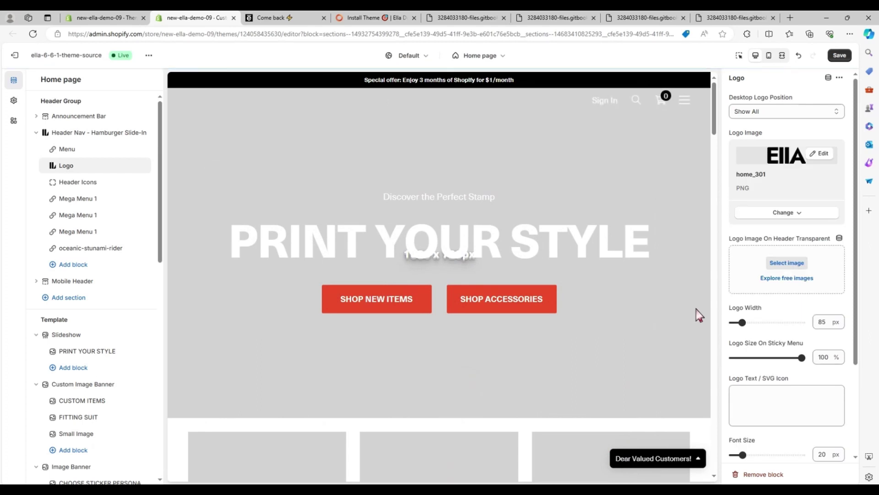
Set the Logo Image On Header Transparent to the white home_302 PNG.
{"action": "left_click", "coordinate": [785, 264]}
{"action": "scroll", "coordinate": [504, 330], "scroll_direction": "down", "scroll_amount": 4}
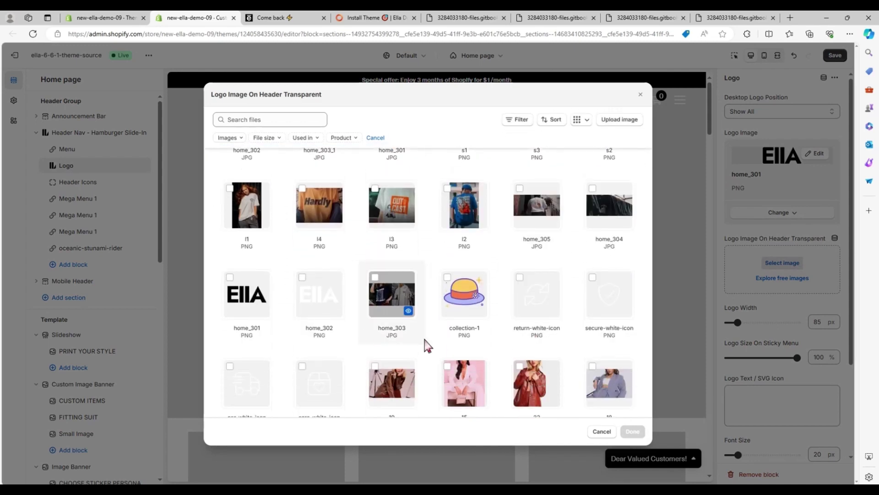
{"action": "left_click", "coordinate": [319, 303]}
{"action": "left_click", "coordinate": [632, 432]}
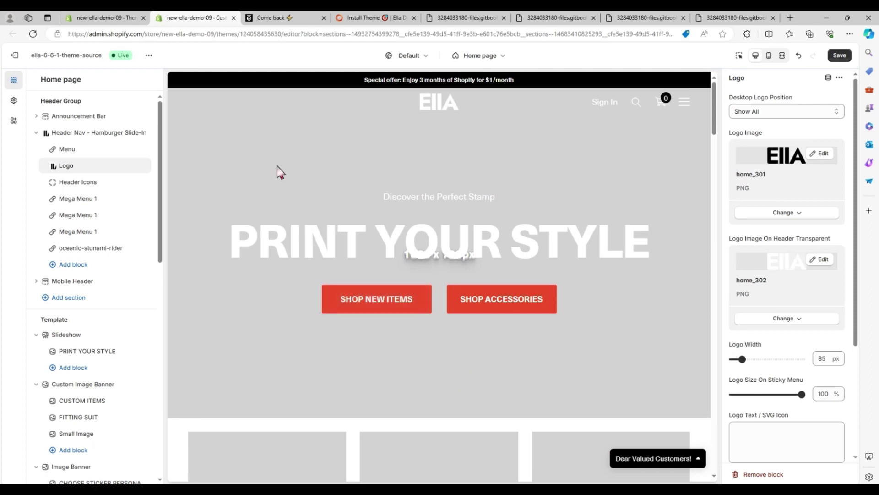
Link Menu 1 to the Menu block of Header Nav - Hamburger Slide-In and collapse that section.
{"action": "left_click", "coordinate": [90, 151]}
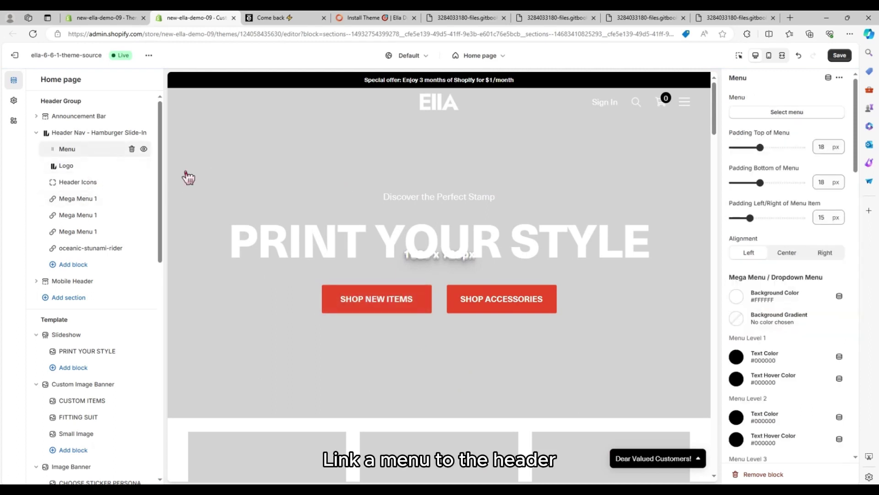
{"action": "left_click", "coordinate": [781, 113]}
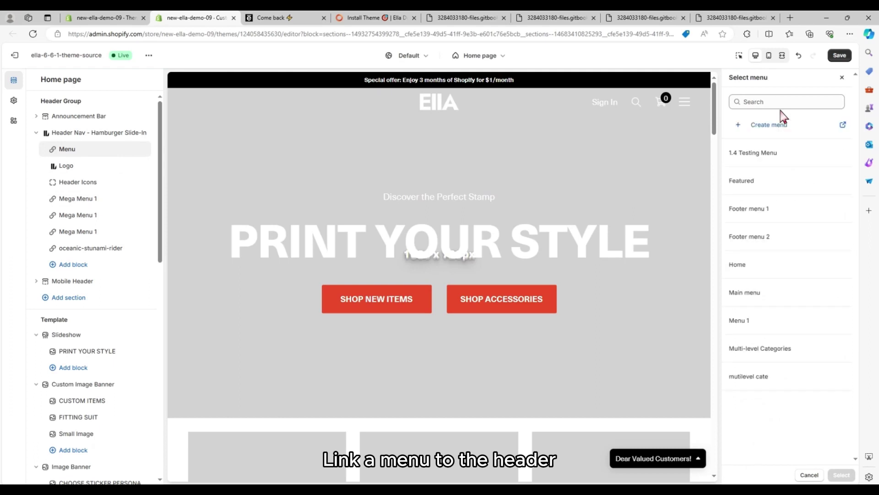
{"action": "left_click", "coordinate": [771, 328]}
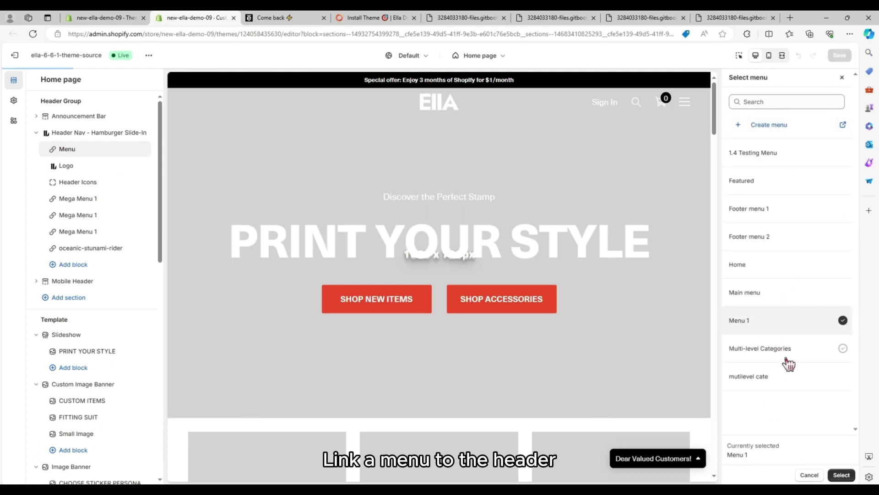
{"action": "left_click", "coordinate": [840, 475]}
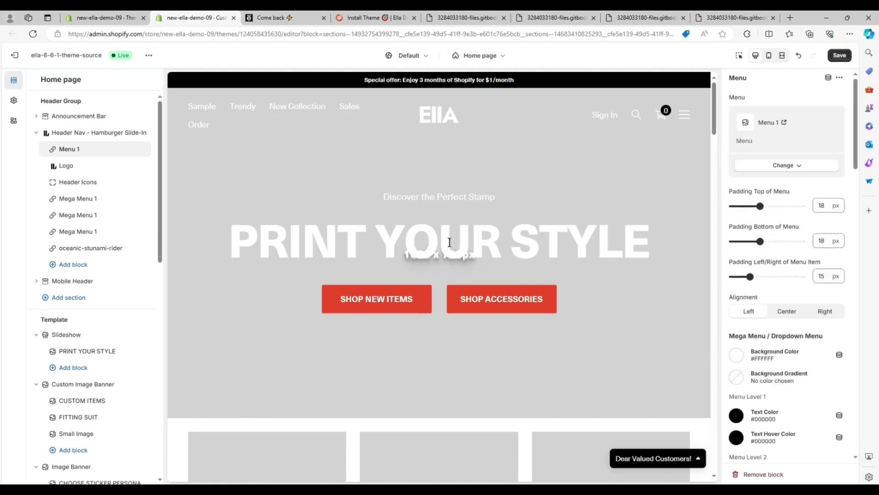
{"action": "left_click", "coordinate": [36, 134]}
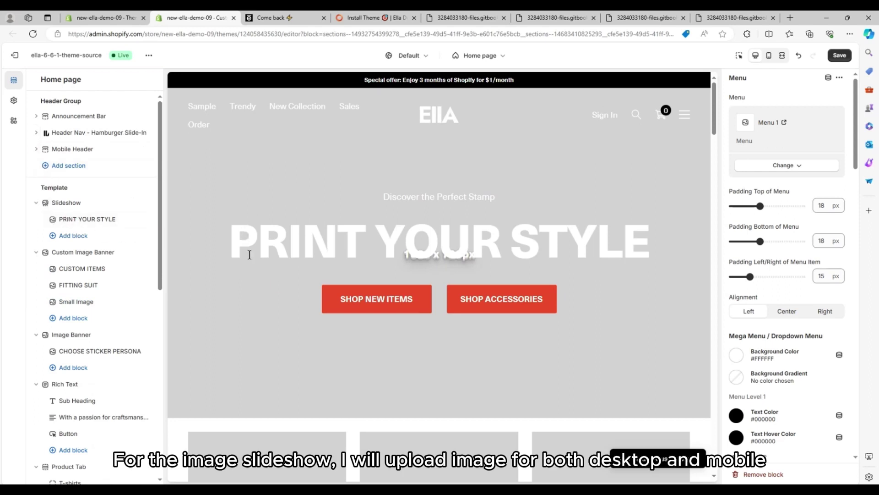
Set the desktop image of the PRINT YOUR STYLE slide in the Slideshow to the home_303 JPG.
{"action": "left_click", "coordinate": [80, 221]}
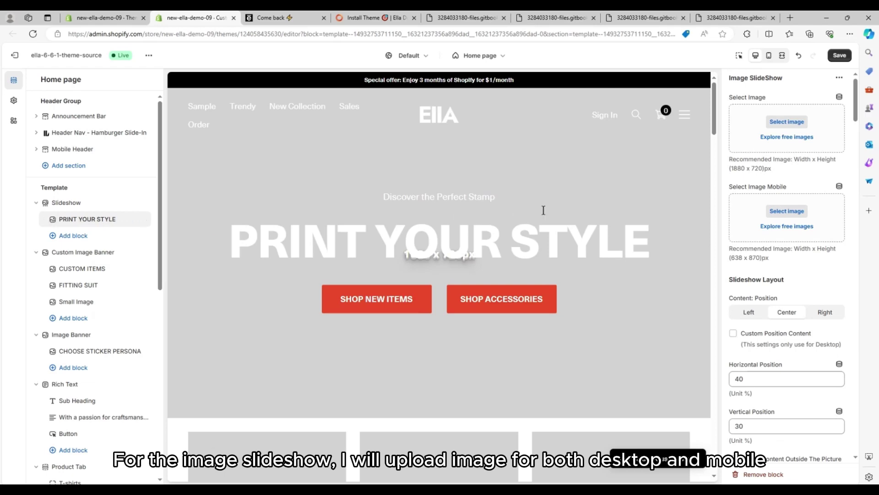
{"action": "left_click", "coordinate": [786, 122]}
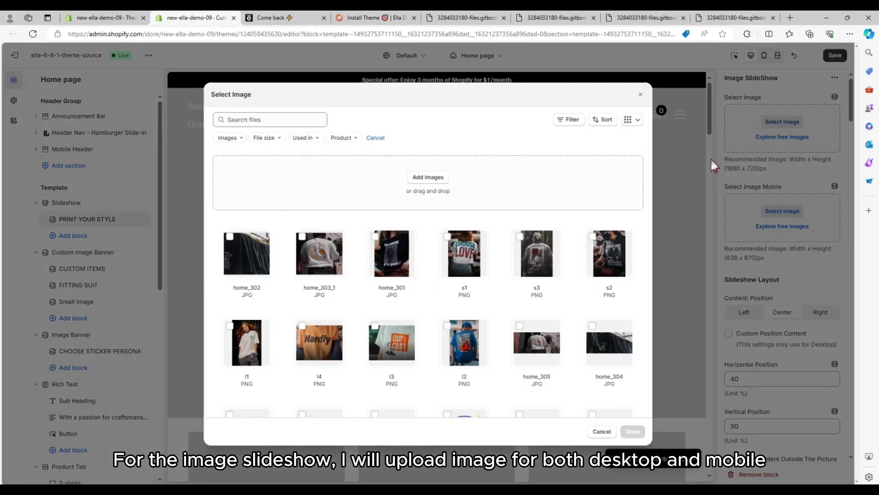
{"action": "scroll", "coordinate": [522, 294], "scroll_direction": "down", "scroll_amount": 2}
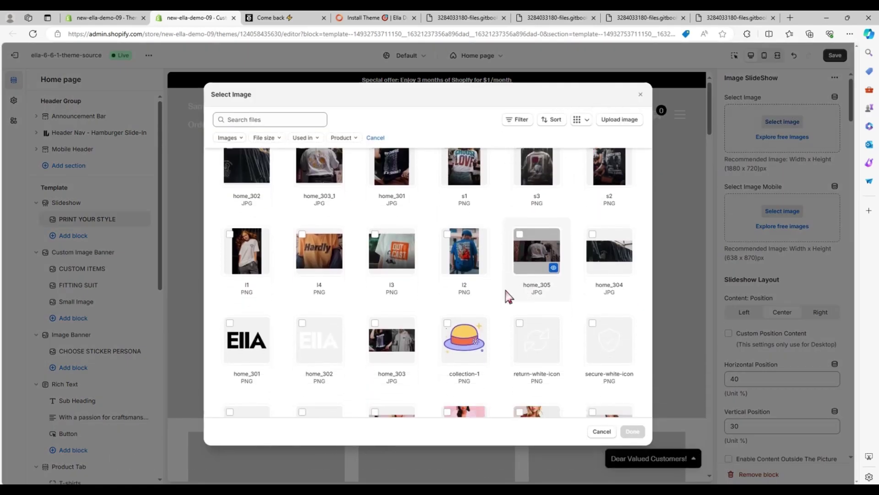
{"action": "left_click", "coordinate": [399, 343]}
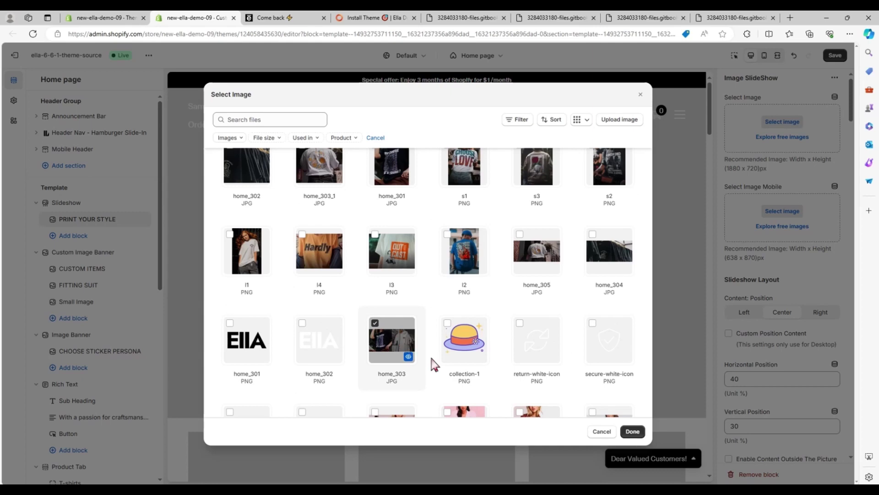
{"action": "left_click", "coordinate": [632, 432]}
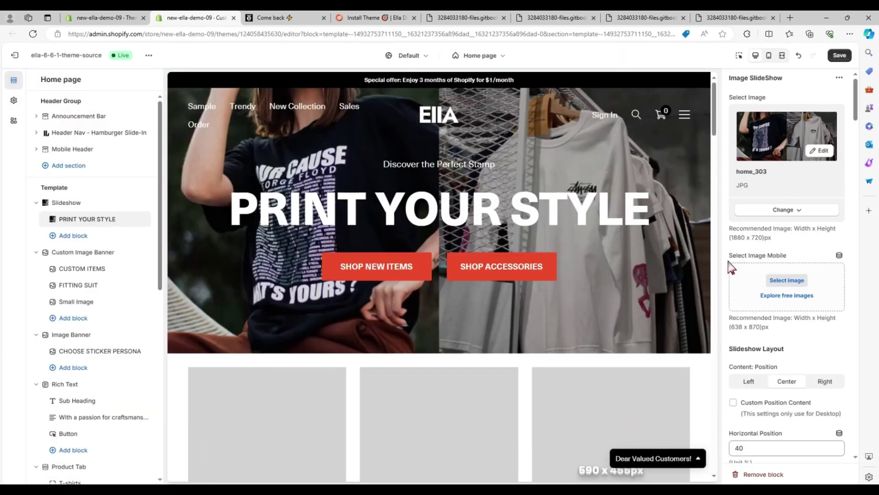
Set the mobile image of the PRINT YOUR STYLE slide to the home_301 JPG.
{"action": "left_click", "coordinate": [778, 280]}
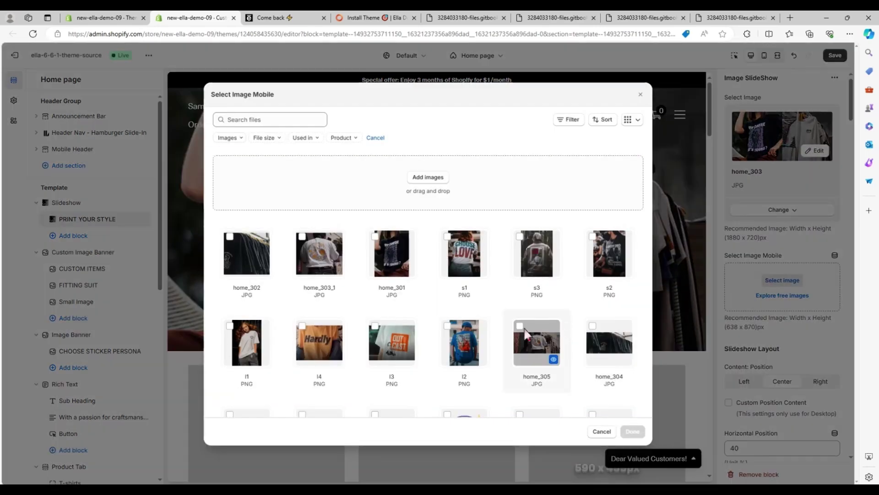
{"action": "scroll", "coordinate": [516, 327], "scroll_direction": "down", "scroll_amount": 1}
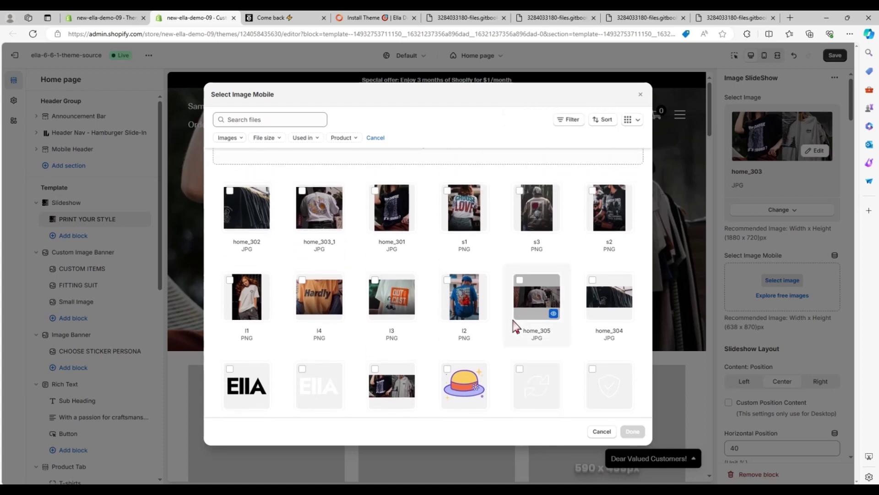
{"action": "left_click", "coordinate": [384, 232]}
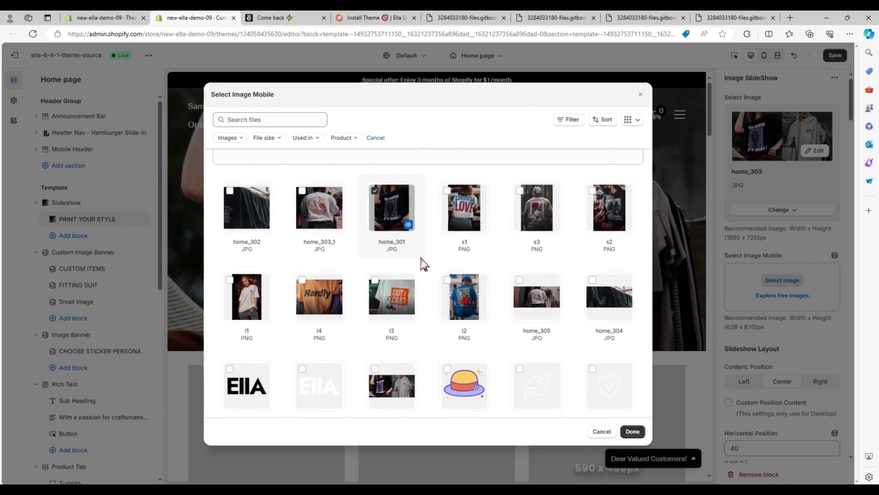
{"action": "left_click", "coordinate": [632, 432]}
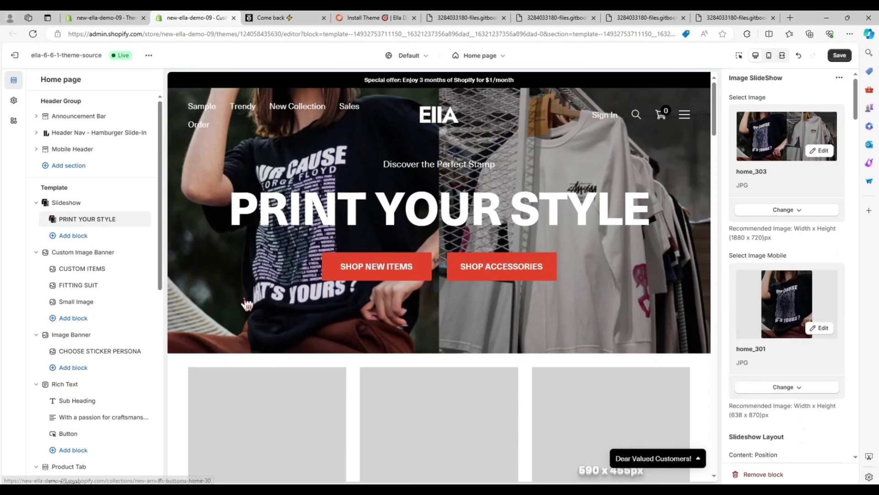
Set the image of the CUSTOM ITEMS block in Custom Image Banner to the l1 PNG.
{"action": "scroll", "coordinate": [245, 310], "scroll_direction": "down", "scroll_amount": 5}
{"action": "scroll", "coordinate": [247, 314], "scroll_direction": "down", "scroll_amount": 1}
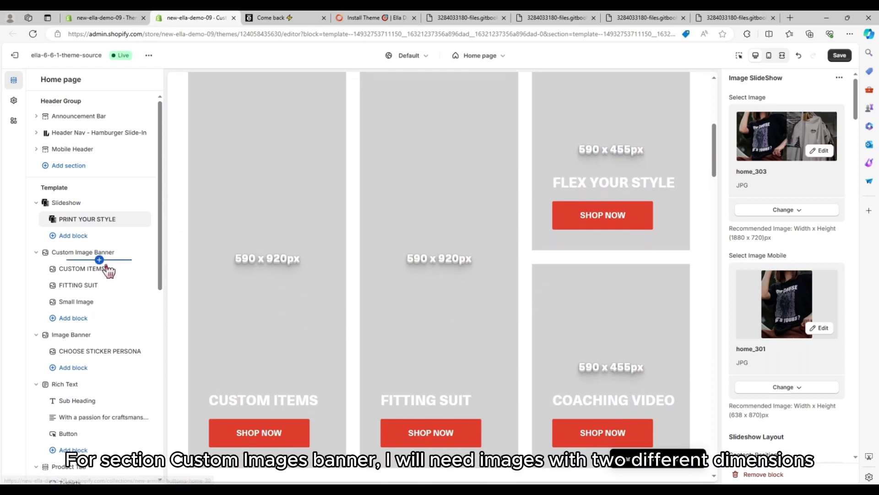
{"action": "left_click", "coordinate": [83, 270]}
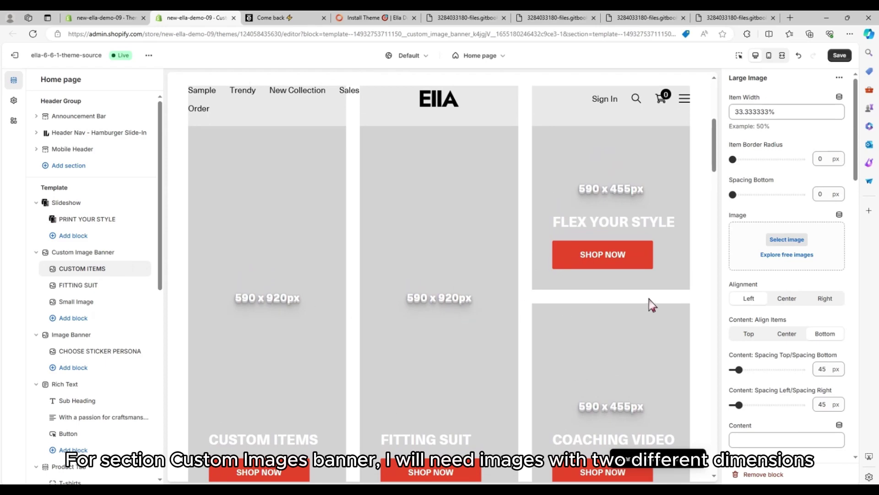
{"action": "left_click", "coordinate": [786, 240]}
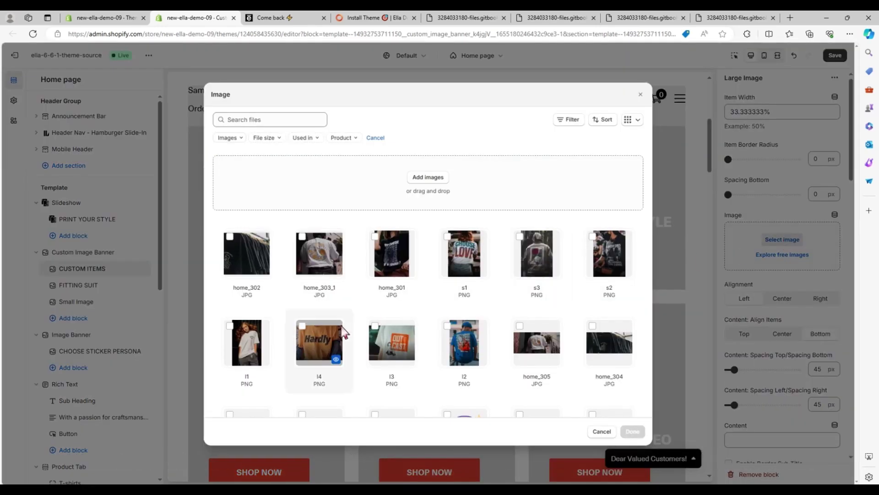
{"action": "left_click", "coordinate": [256, 343]}
{"action": "left_click", "coordinate": [633, 431]}
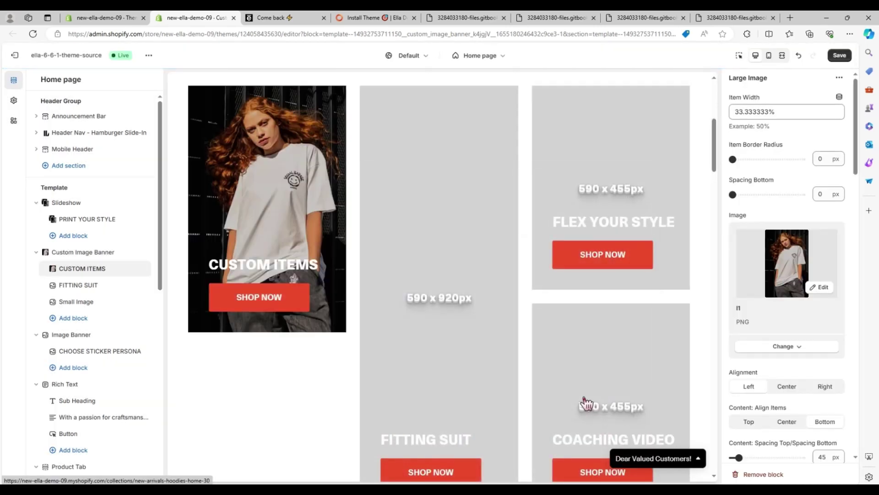
Set the image of the FITTING SUIT block in Custom Image Banner to the l2 PNG.
{"action": "left_click", "coordinate": [99, 290]}
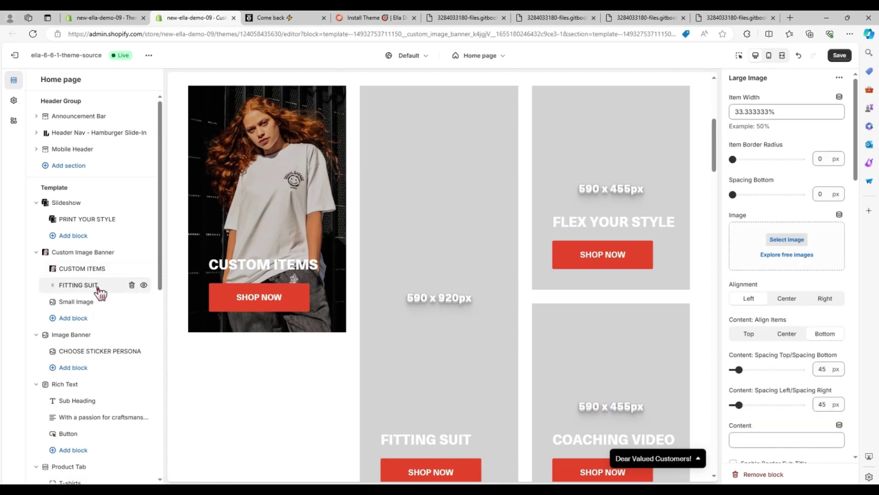
{"action": "left_click", "coordinate": [768, 239]}
{"action": "left_click", "coordinate": [461, 357]}
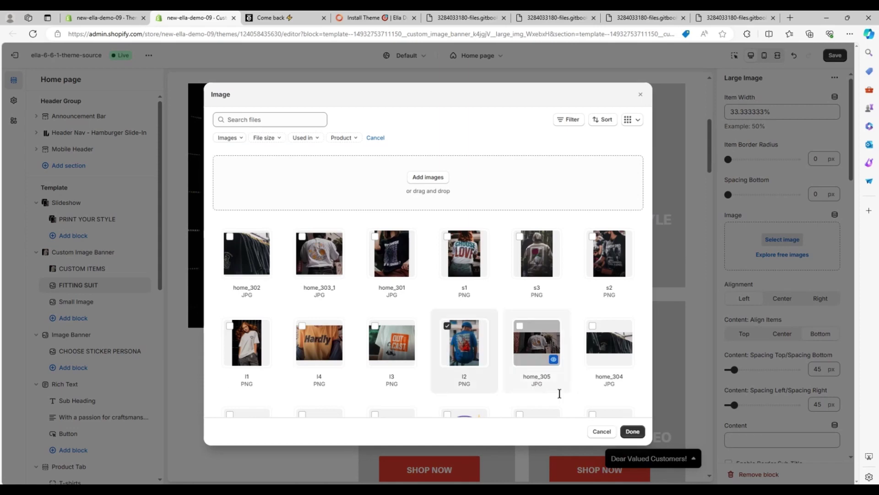
{"action": "left_click", "coordinate": [633, 431]}
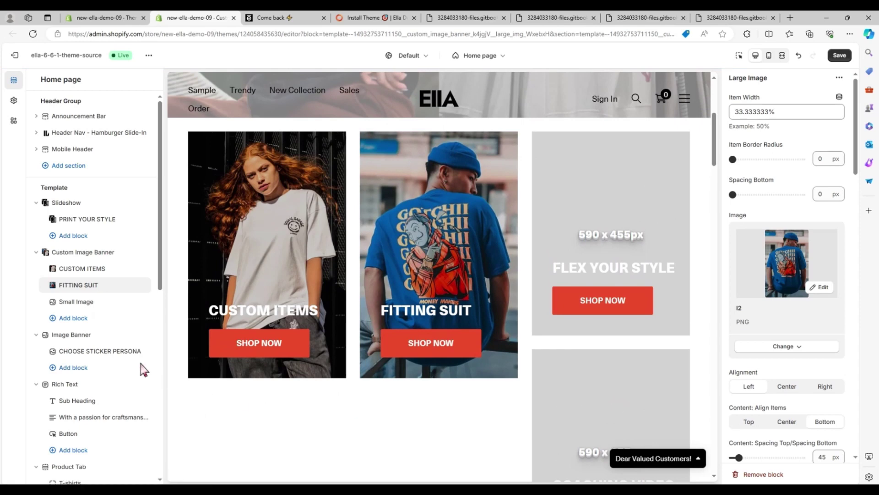
Set the Item 1 image (FLEX YOUR STYLE) of the Small Image block in Custom Image Banner to the l4 PNG.
{"action": "left_click", "coordinate": [94, 304]}
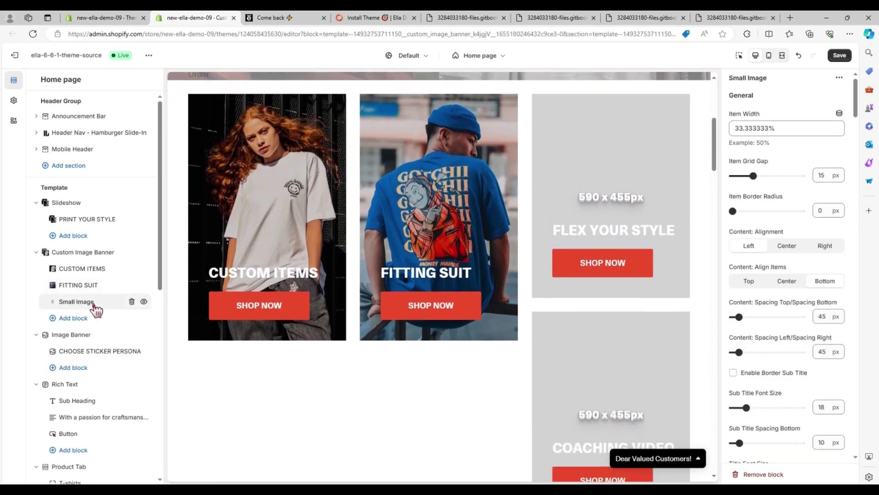
{"action": "scroll", "coordinate": [797, 262], "scroll_direction": "down", "scroll_amount": 2}
{"action": "scroll", "coordinate": [796, 261], "scroll_direction": "down", "scroll_amount": 10}
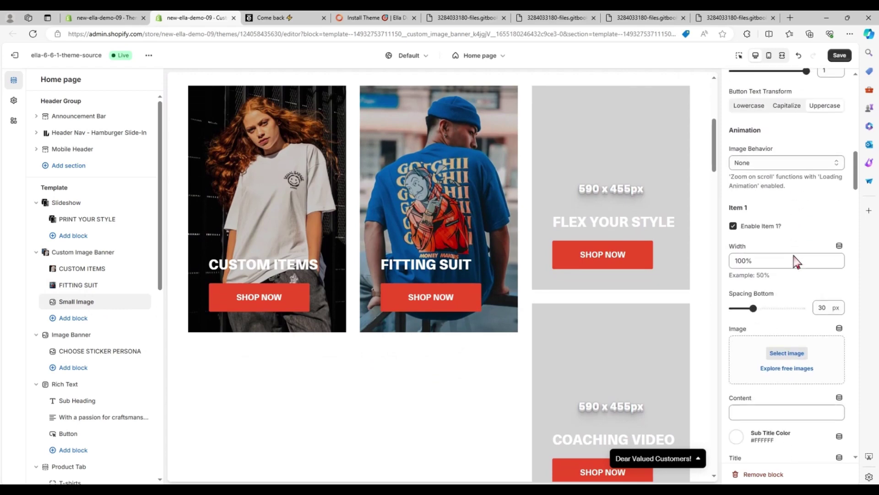
{"action": "scroll", "coordinate": [792, 252], "scroll_direction": "down", "scroll_amount": 4}
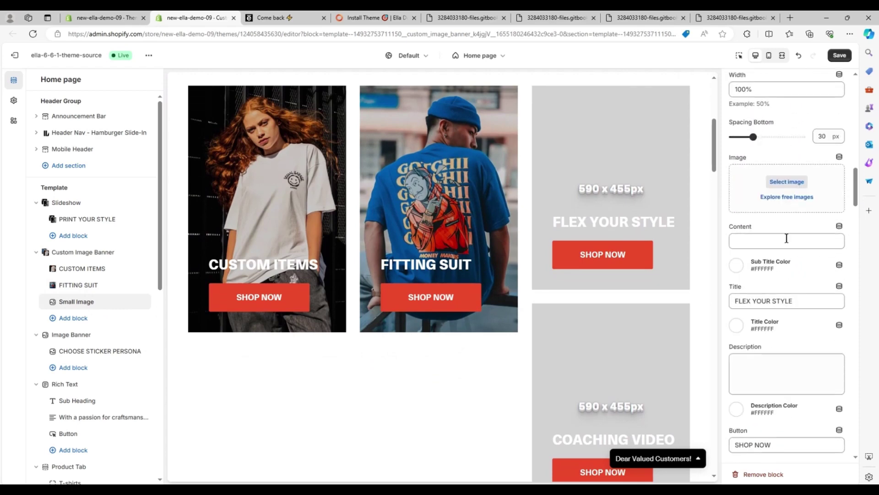
{"action": "left_click", "coordinate": [784, 185]}
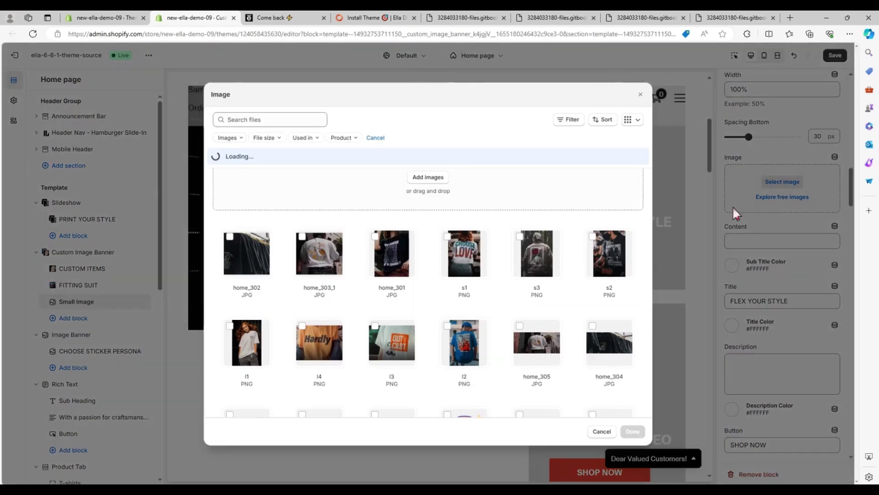
{"action": "left_click", "coordinate": [315, 344]}
{"action": "left_click", "coordinate": [631, 431]}
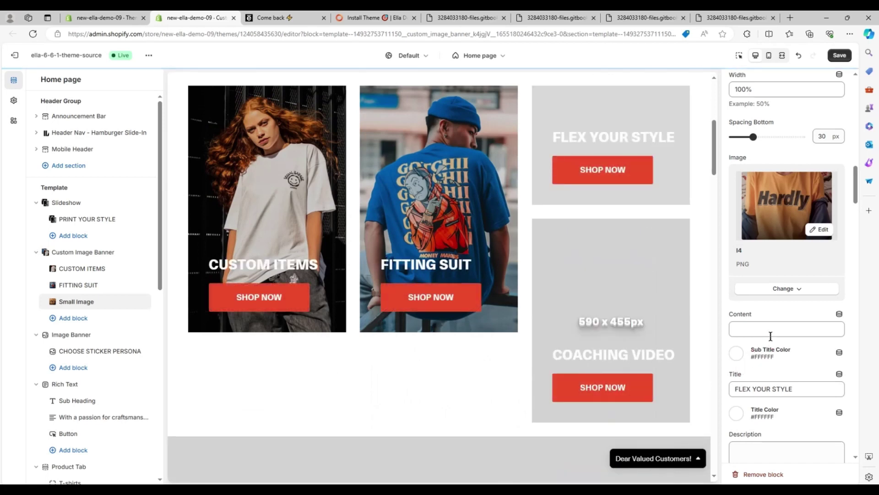
Set the Item 2 image (COACHING VIDEO) of the Small Image block to the l3 PNG.
{"action": "scroll", "coordinate": [782, 332], "scroll_direction": "down", "scroll_amount": 10}
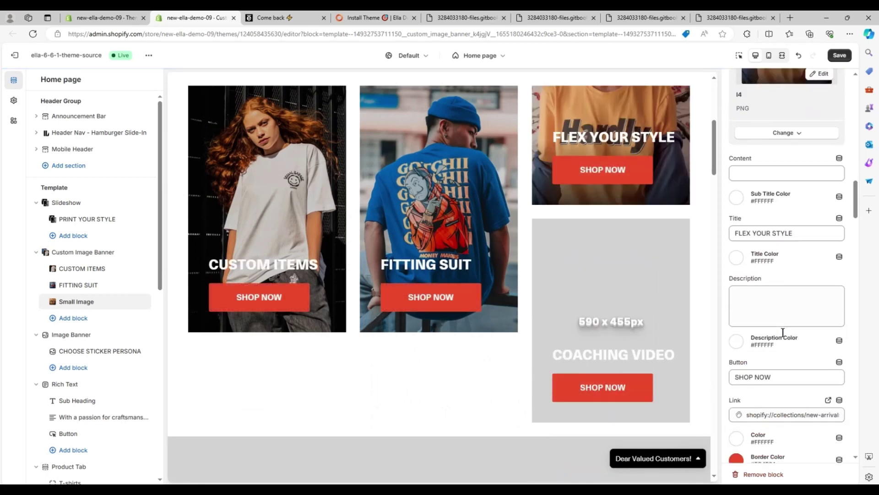
{"action": "scroll", "coordinate": [785, 332], "scroll_direction": "down", "scroll_amount": 2}
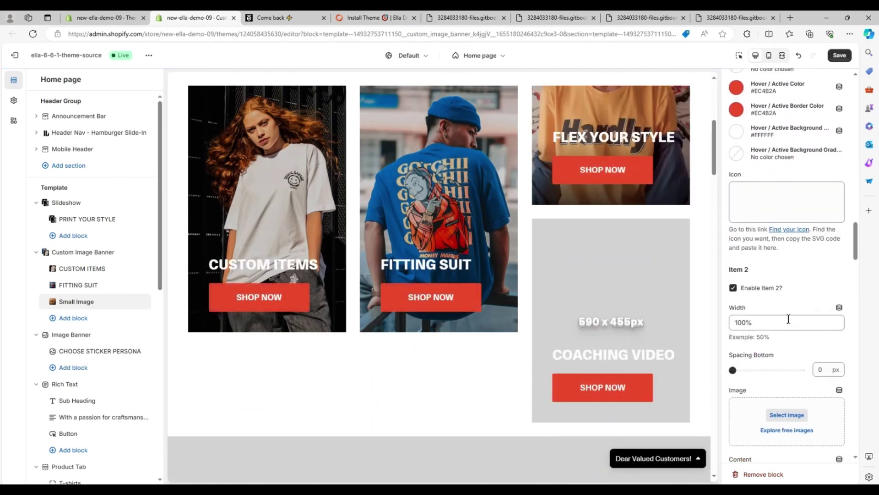
{"action": "scroll", "coordinate": [744, 279], "scroll_direction": "down", "scroll_amount": 3}
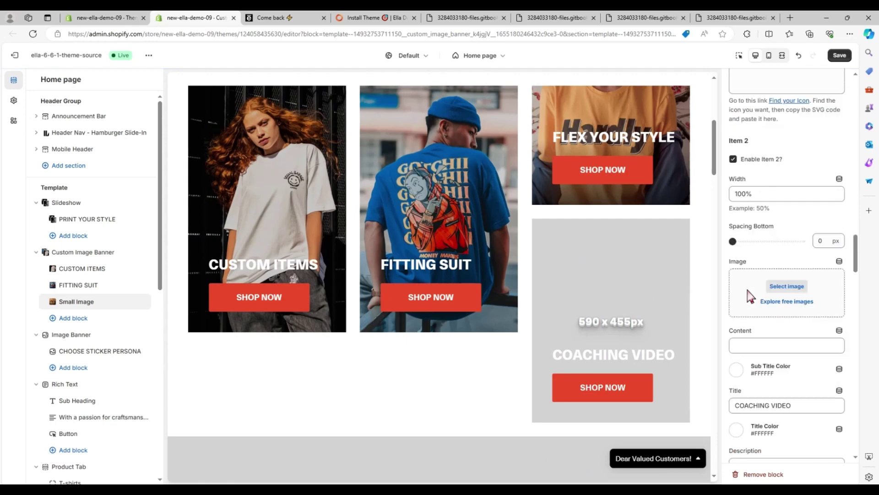
{"action": "left_click", "coordinate": [787, 277]}
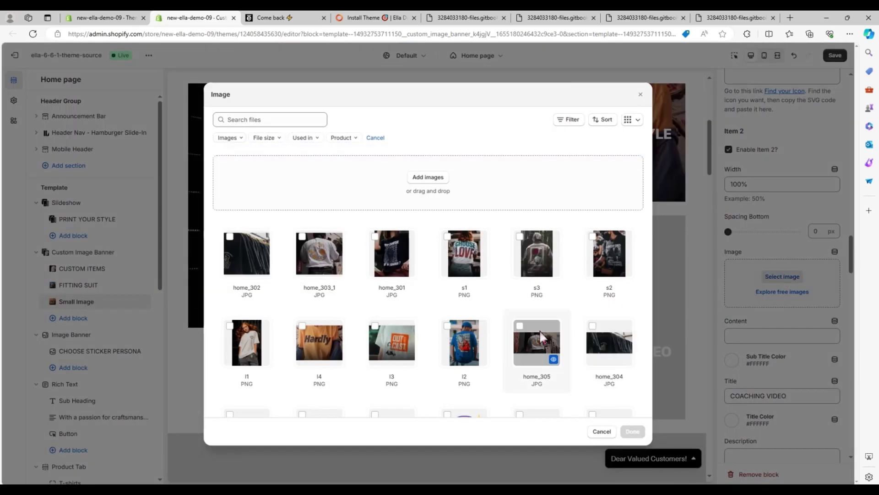
{"action": "left_click", "coordinate": [417, 349]}
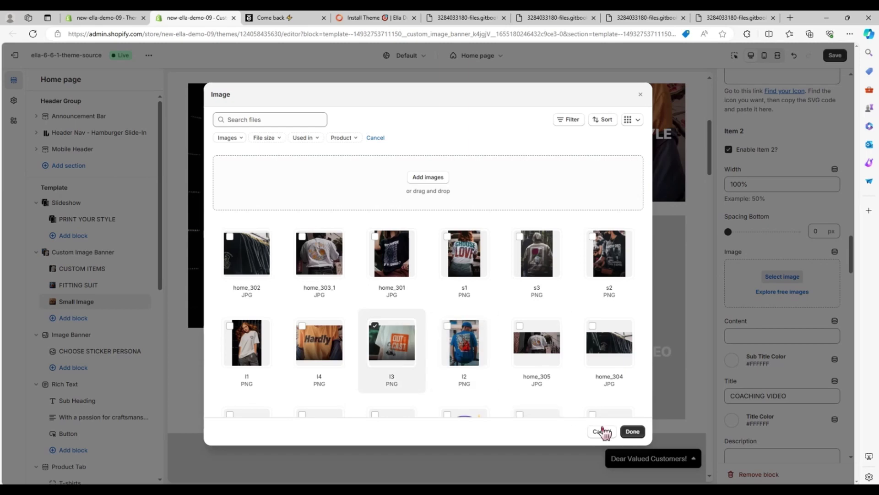
{"action": "left_click", "coordinate": [632, 432]}
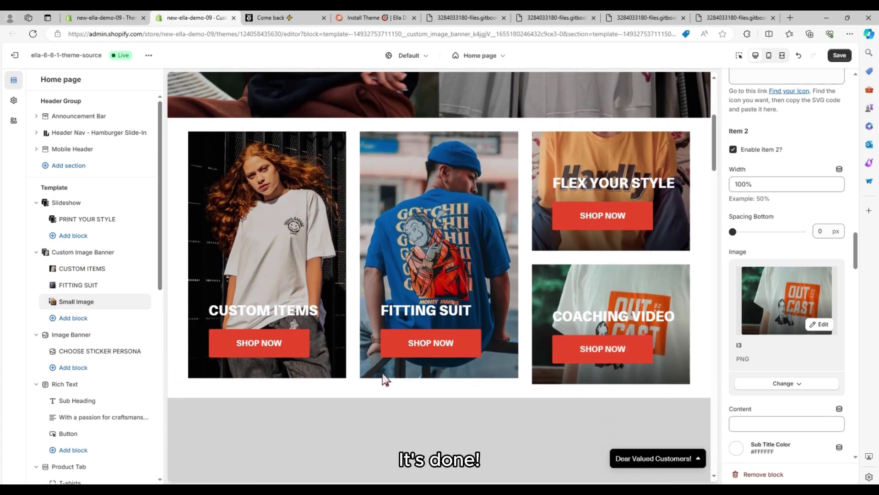
Set the desktop image of the CHOOSE STICKER PERSONA block in Image Banner to the home_304 JPG.
{"action": "scroll", "coordinate": [380, 373], "scroll_direction": "down", "scroll_amount": 5}
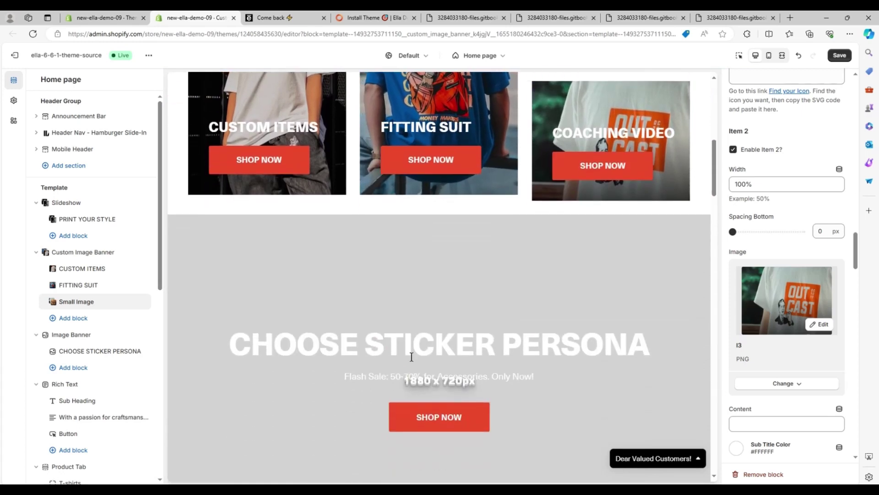
{"action": "scroll", "coordinate": [417, 318], "scroll_direction": "down", "scroll_amount": 3}
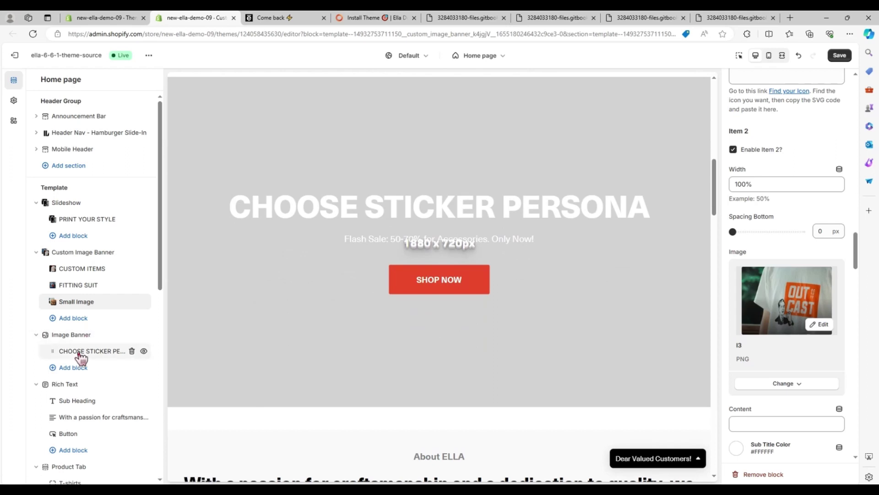
{"action": "left_click", "coordinate": [80, 355]}
{"action": "scroll", "coordinate": [746, 284], "scroll_direction": "up", "scroll_amount": 3}
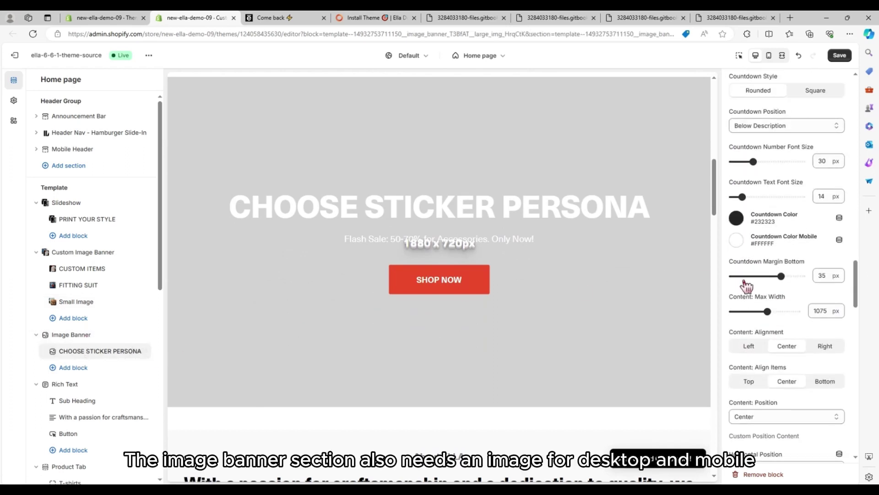
{"action": "scroll", "coordinate": [746, 286], "scroll_direction": "up", "scroll_amount": 10}
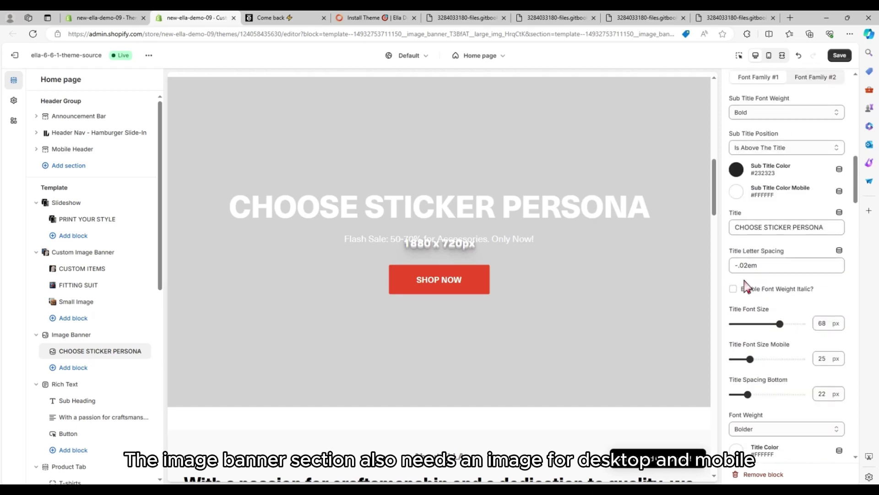
{"action": "scroll", "coordinate": [746, 287], "scroll_direction": "up", "scroll_amount": 10}
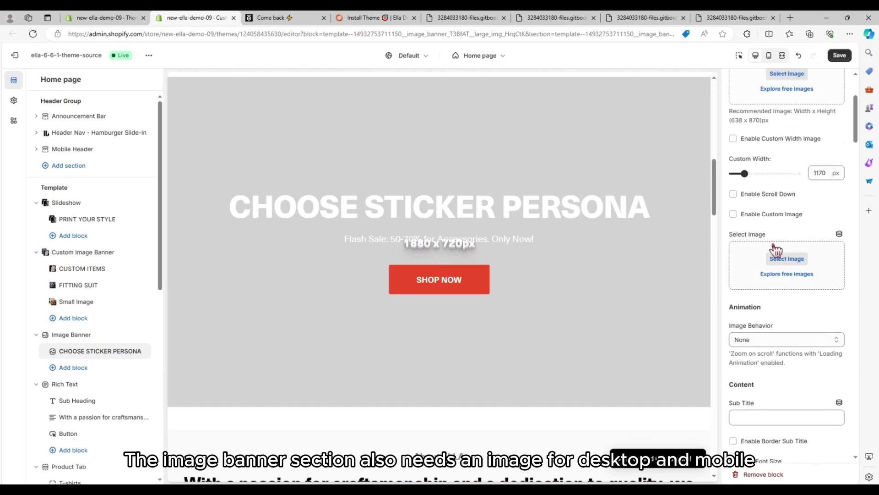
{"action": "scroll", "coordinate": [775, 249], "scroll_direction": "up", "scroll_amount": 3}
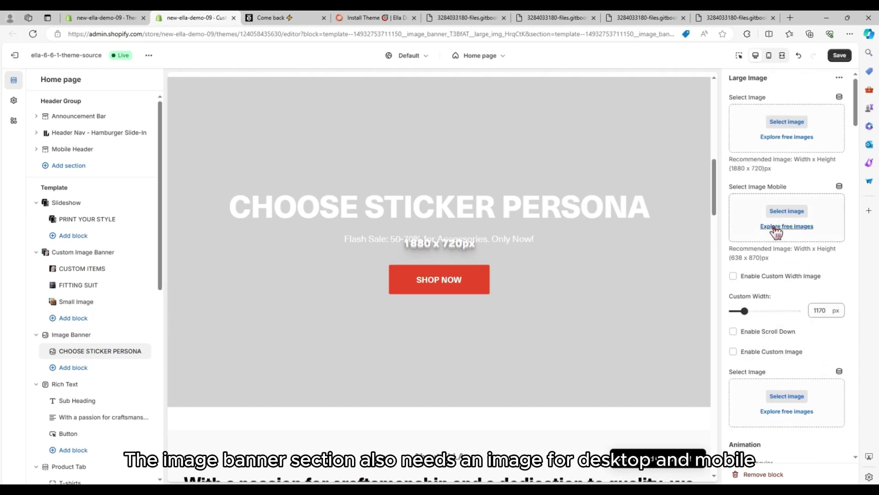
{"action": "left_click", "coordinate": [780, 121]}
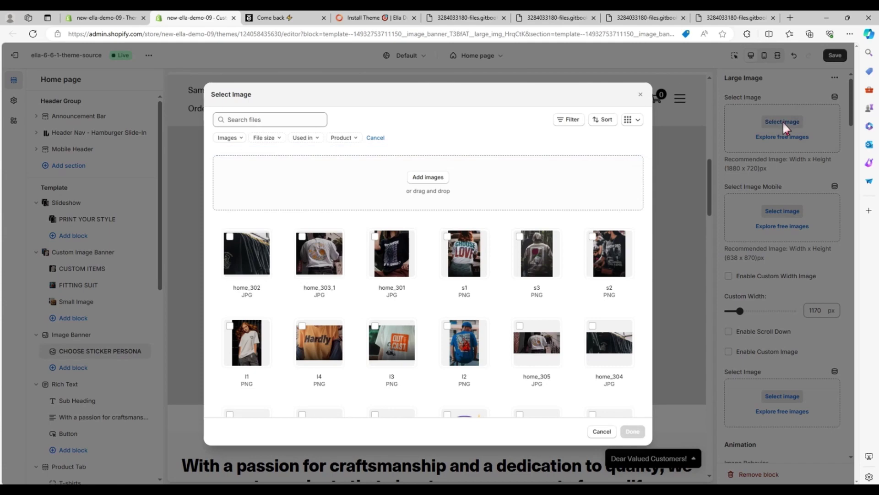
{"action": "left_click", "coordinate": [594, 343]}
{"action": "left_click", "coordinate": [634, 431]}
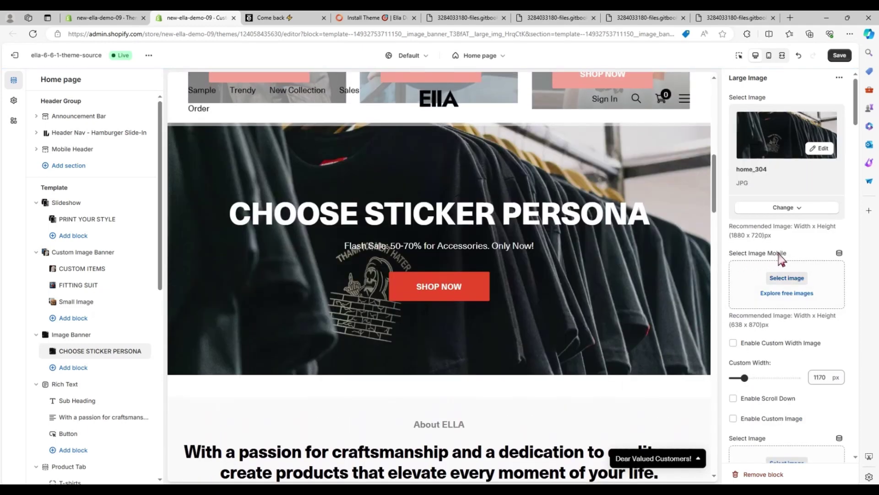
Set the mobile image of the CHOOSE STICKER PERSONA block to the home_302 JPG.
{"action": "left_click", "coordinate": [779, 278]}
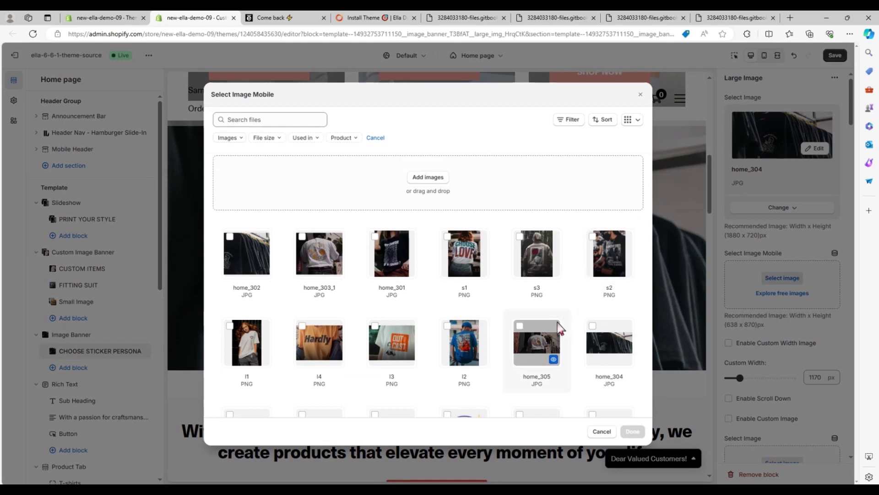
{"action": "left_click", "coordinate": [247, 256]}
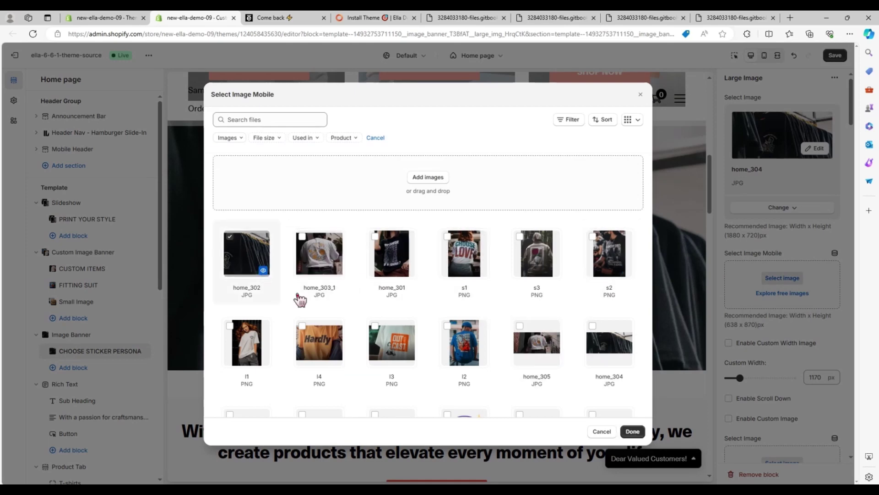
{"action": "left_click", "coordinate": [633, 432]}
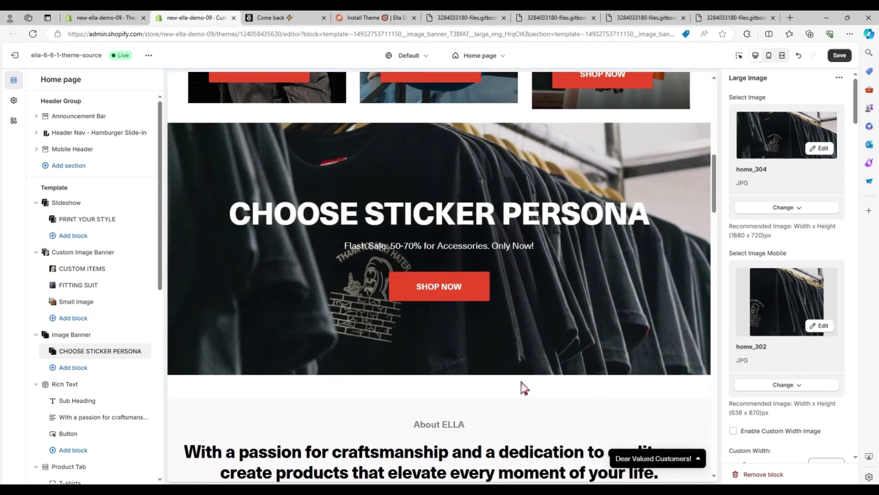
Connect the T-shirts block of the Product Tab section to Collection 2.
{"action": "scroll", "coordinate": [84, 346], "scroll_direction": "down", "scroll_amount": 2}
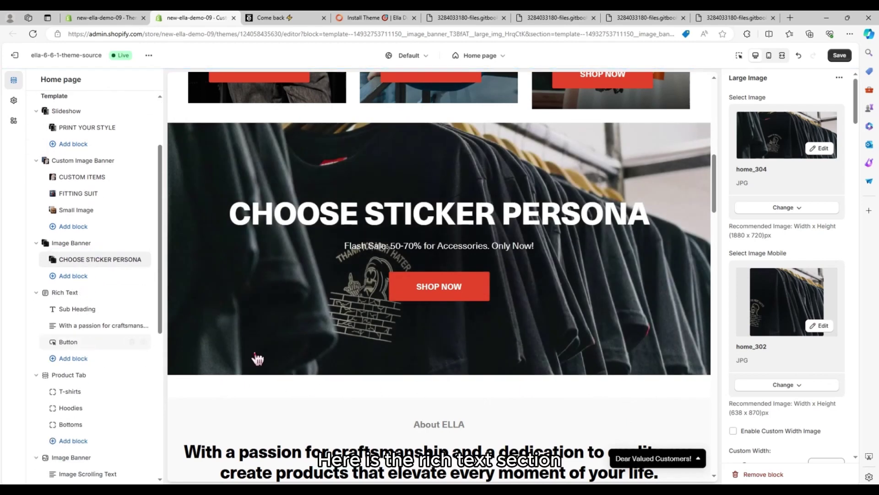
{"action": "scroll", "coordinate": [270, 339], "scroll_direction": "down", "scroll_amount": 4}
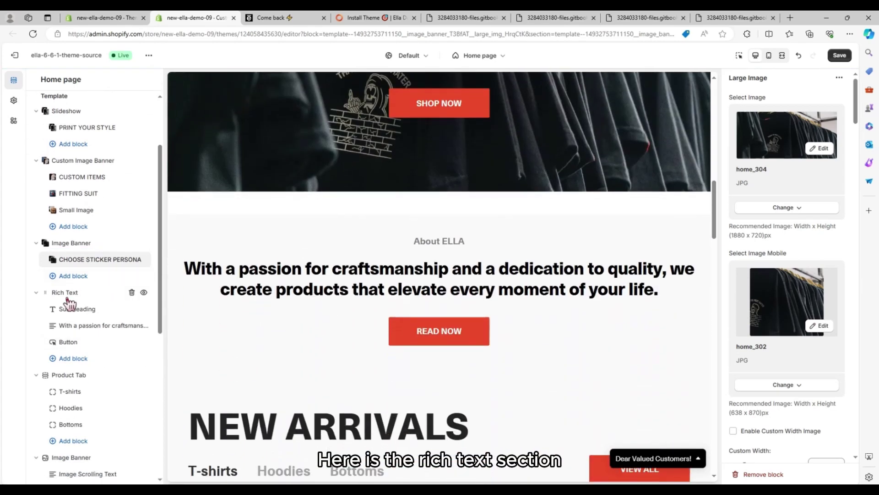
{"action": "scroll", "coordinate": [93, 344], "scroll_direction": "down", "scroll_amount": 3}
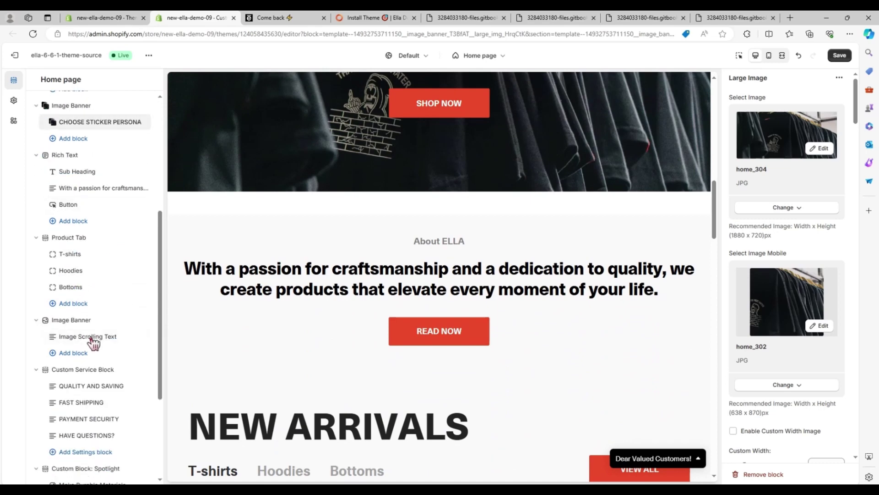
{"action": "left_click", "coordinate": [89, 241]}
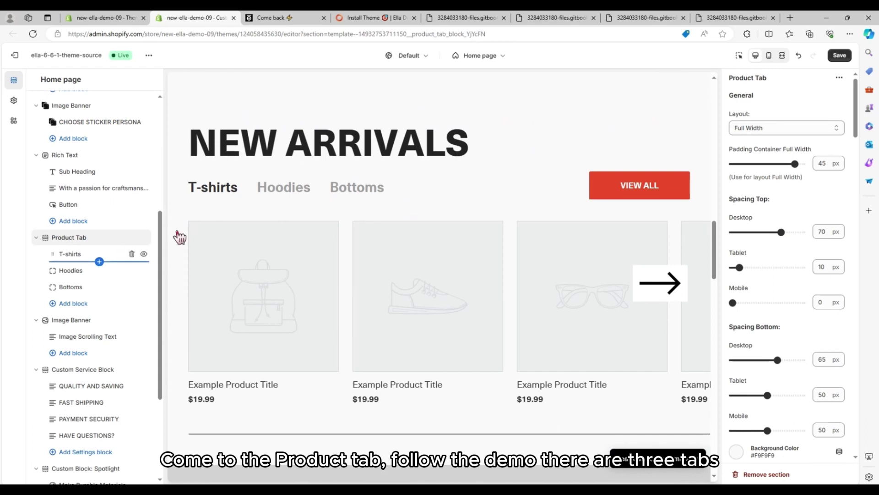
{"action": "left_click", "coordinate": [82, 260]}
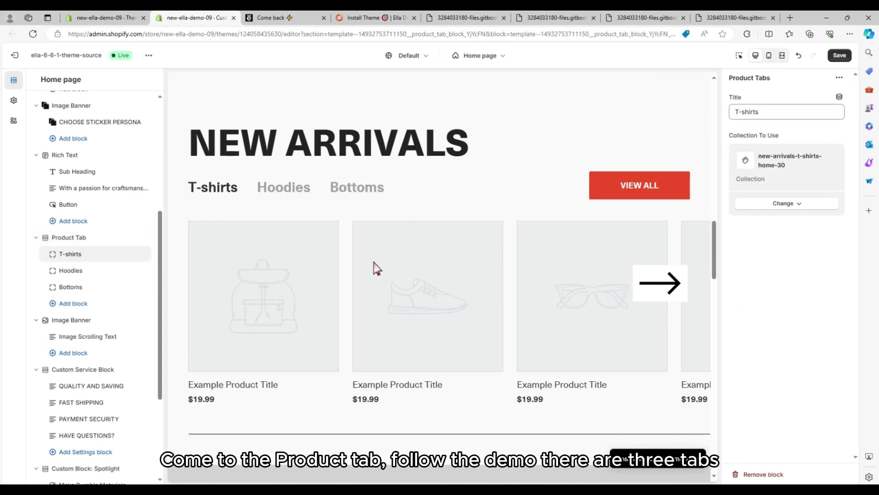
{"action": "left_click", "coordinate": [779, 204]}
{"action": "left_click", "coordinate": [780, 222]}
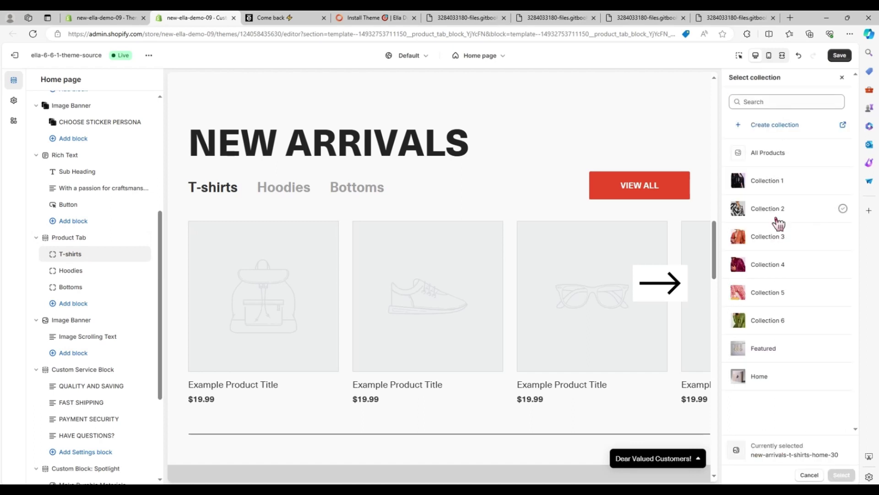
{"action": "left_click", "coordinate": [777, 190]}
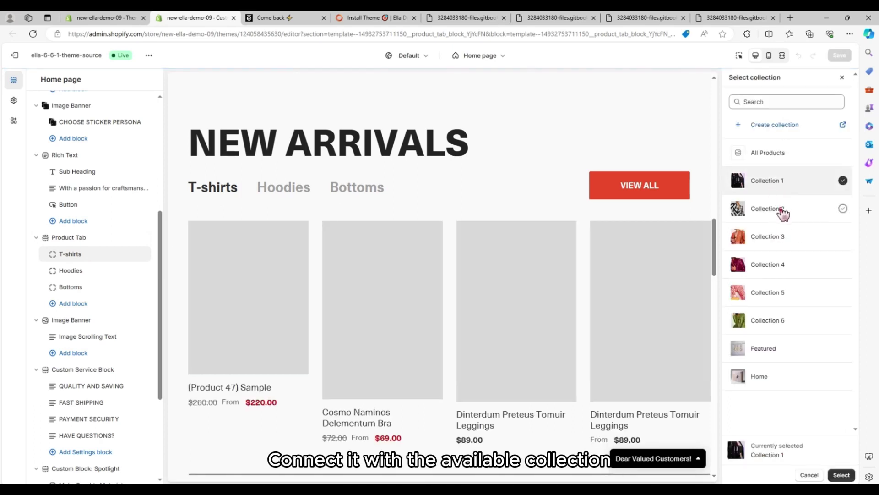
{"action": "left_click", "coordinate": [783, 212]}
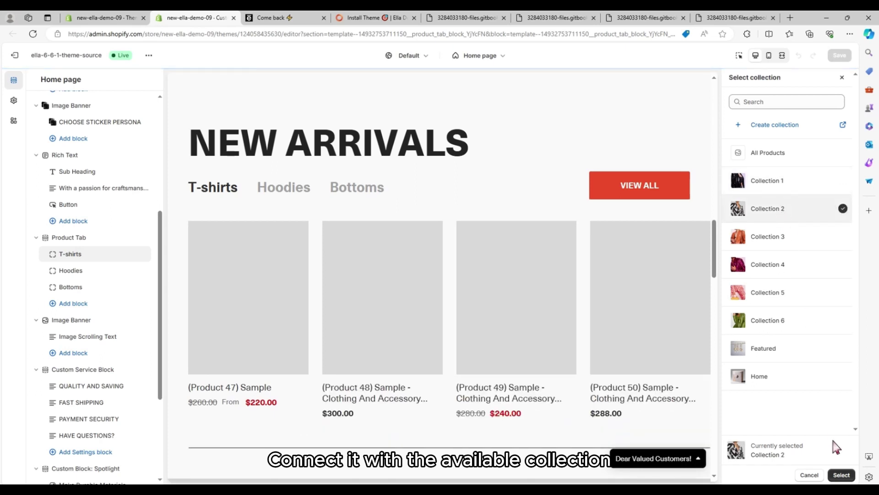
{"action": "left_click", "coordinate": [840, 474]}
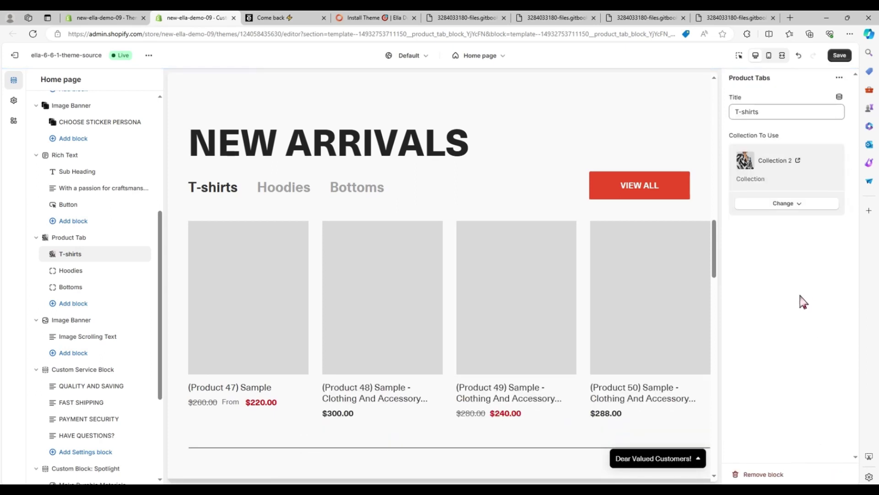
Connect the Hoodies block of the Product Tab section to Collection 3.
{"action": "left_click", "coordinate": [74, 271]}
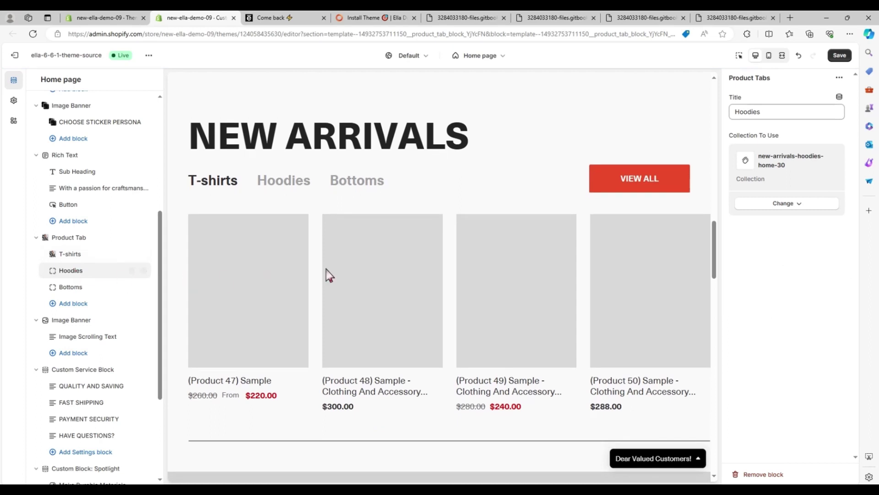
{"action": "left_click", "coordinate": [764, 207]}
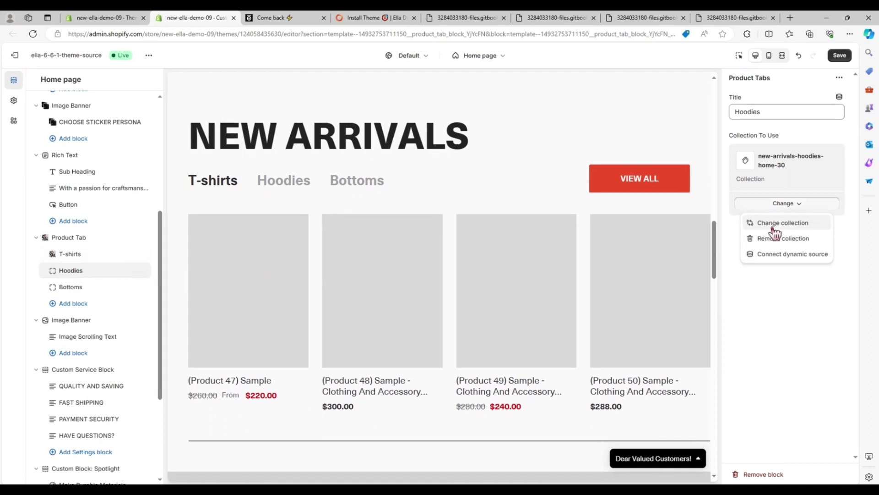
{"action": "left_click", "coordinate": [773, 225]}
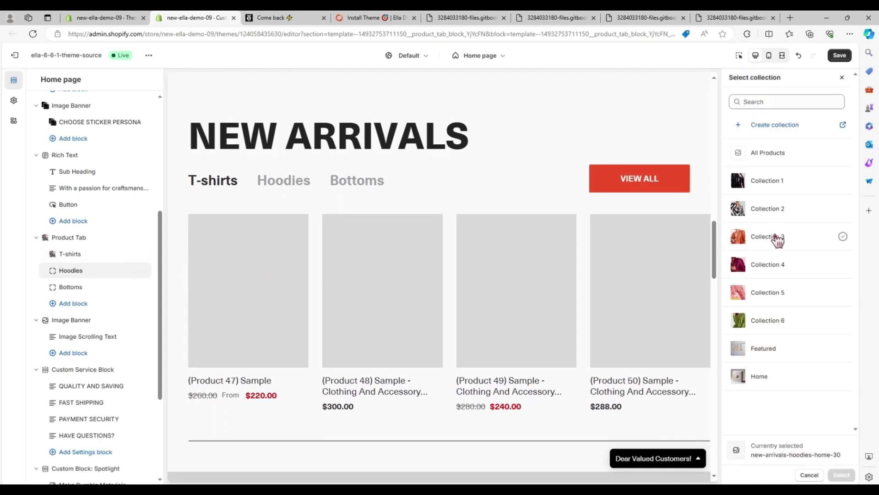
{"action": "left_click", "coordinate": [777, 239]}
{"action": "left_click", "coordinate": [842, 475]}
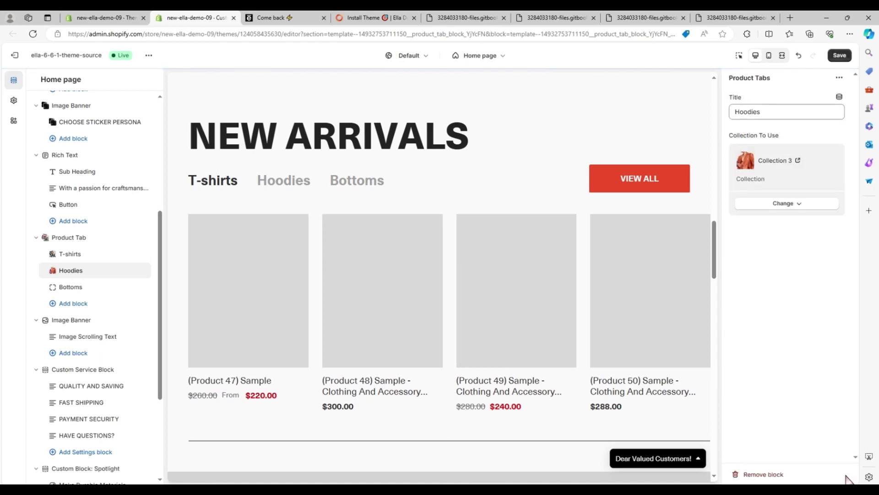
Connect the Bottoms block of the Product Tab section to Collection 5.
{"action": "left_click", "coordinate": [59, 291]}
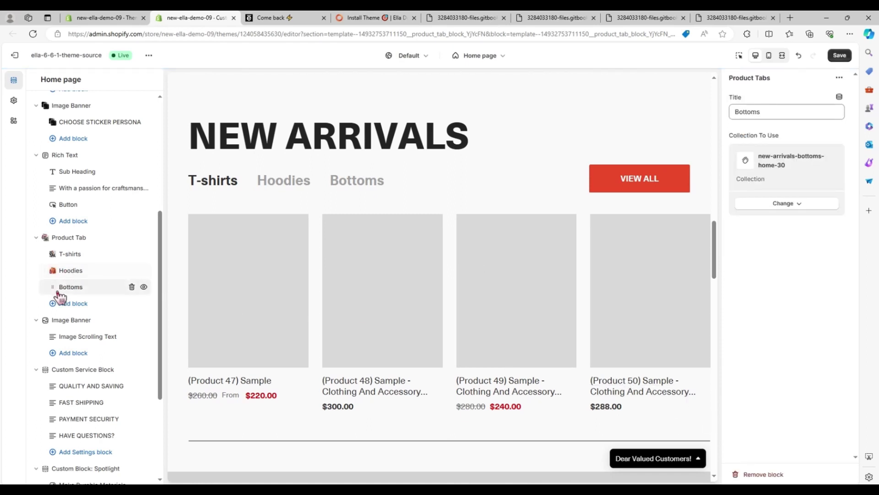
{"action": "left_click", "coordinate": [774, 205]}
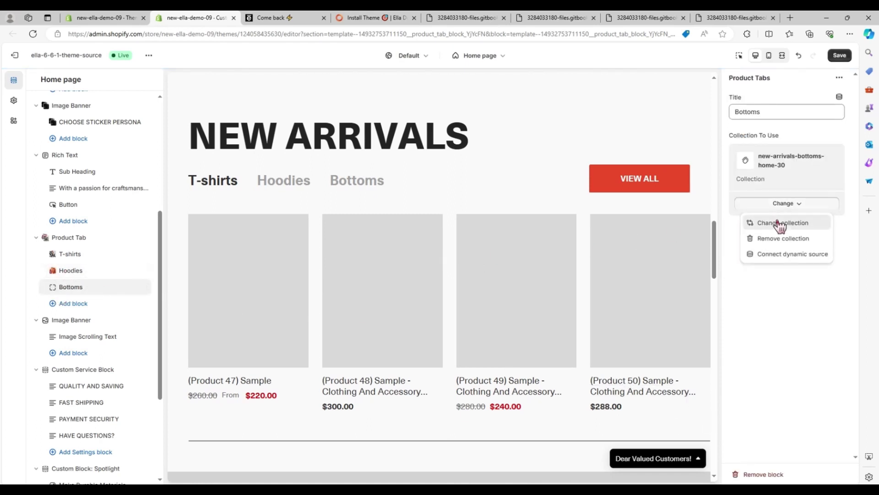
{"action": "left_click", "coordinate": [778, 223]}
{"action": "left_click", "coordinate": [782, 298]}
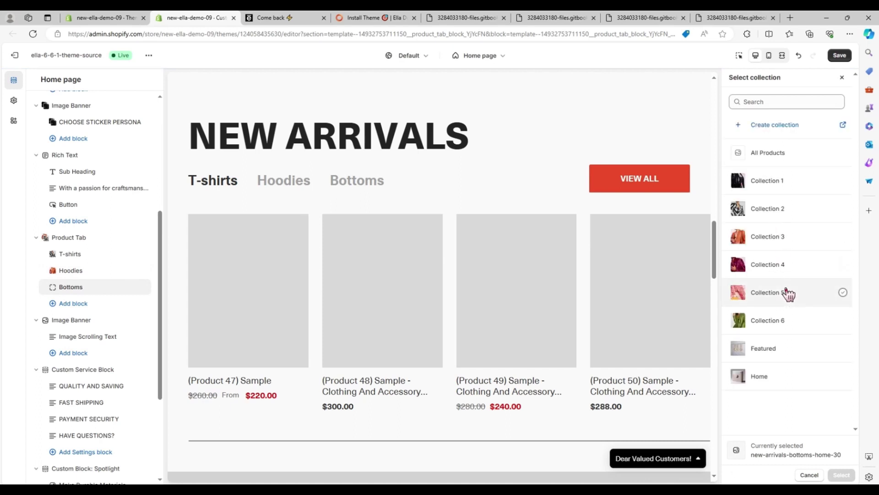
{"action": "left_click", "coordinate": [841, 474]}
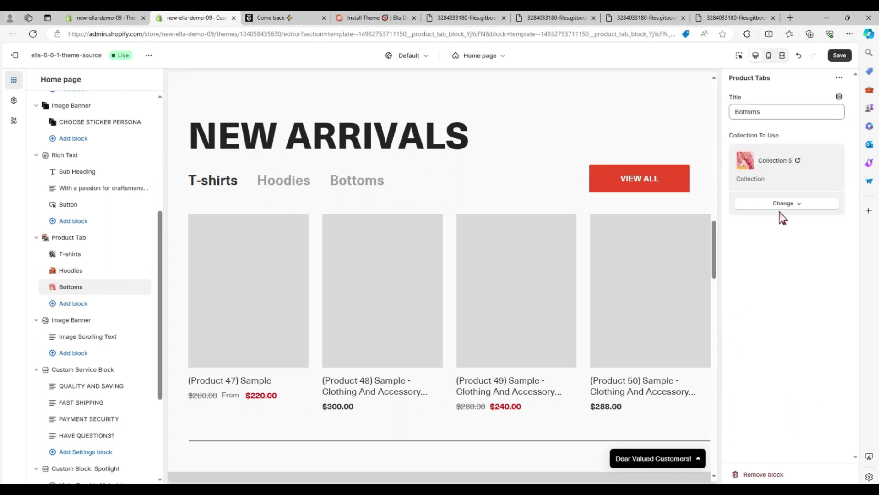
Save the theme changes and check the Hoodies and Bottoms tabs under NEW ARRIVALS in the preview.
{"action": "left_click", "coordinate": [838, 59]}
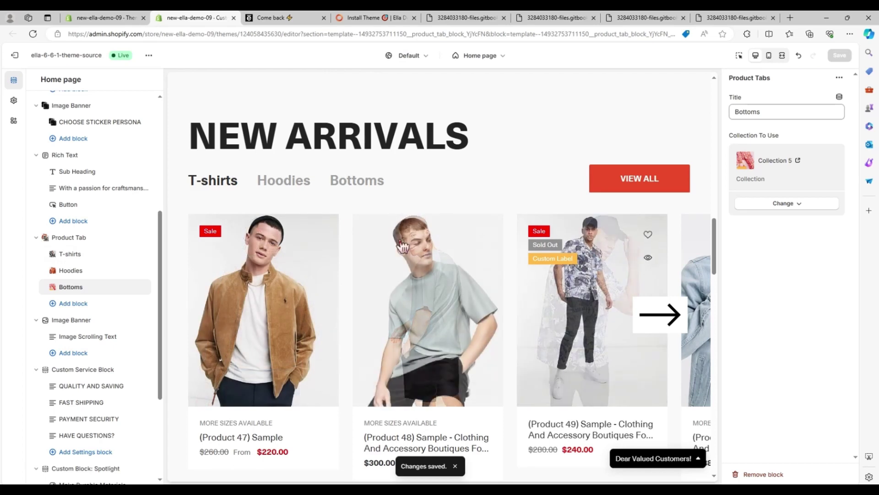
{"action": "left_click", "coordinate": [273, 187]}
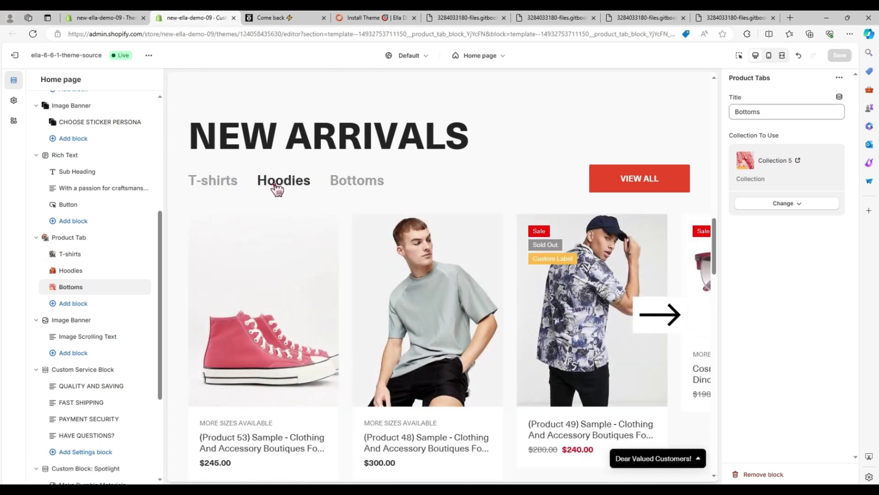
{"action": "left_click", "coordinate": [347, 189]}
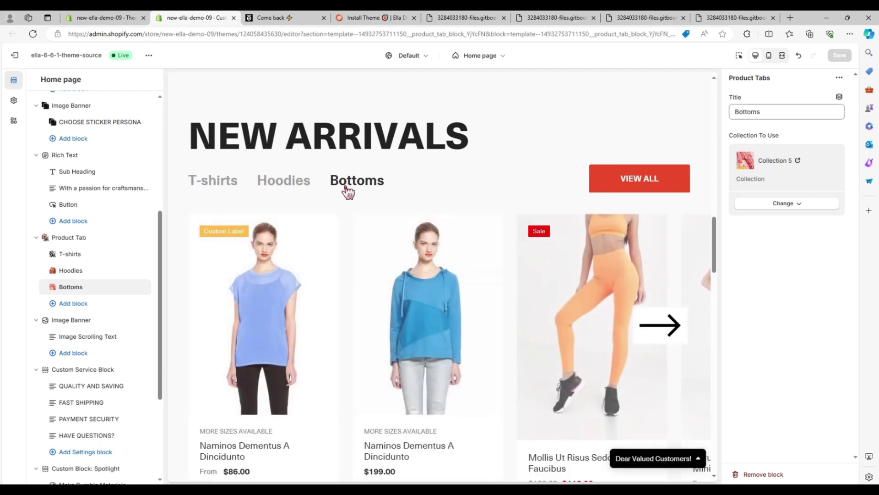
Set home_305 as the main image of the Image Scrolling Text block in the Image Banner section below Product Tab.
{"action": "scroll", "coordinate": [344, 244], "scroll_direction": "down", "scroll_amount": 2}
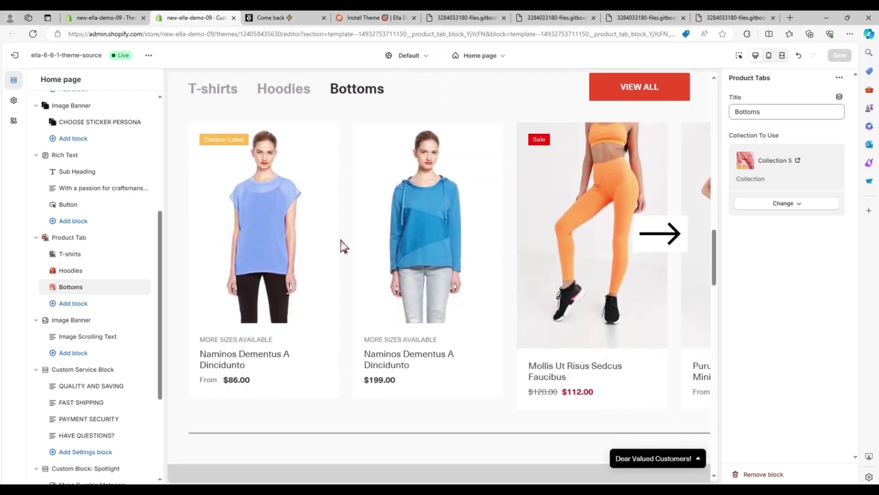
{"action": "scroll", "coordinate": [344, 246], "scroll_direction": "down", "scroll_amount": 7}
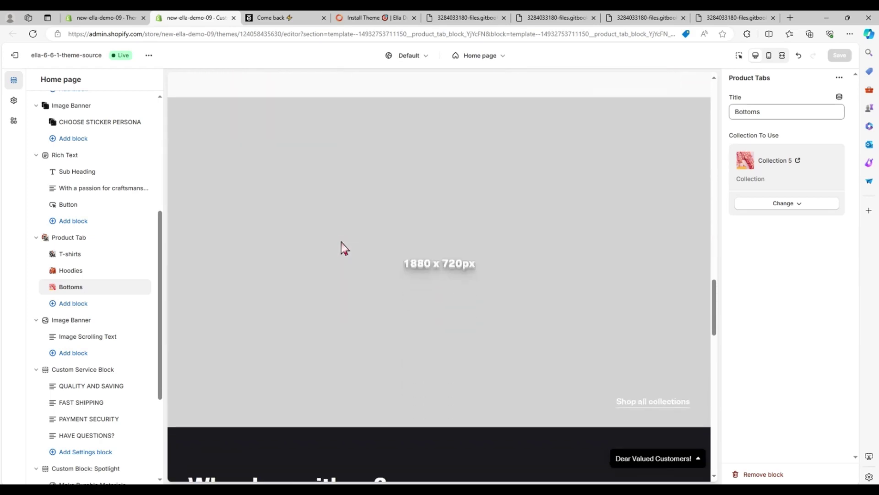
{"action": "scroll", "coordinate": [110, 309], "scroll_direction": "down", "scroll_amount": 2}
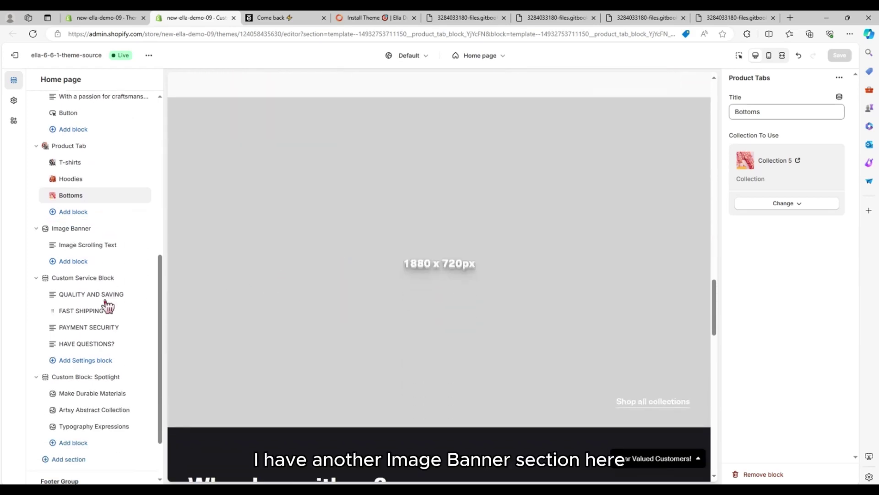
{"action": "left_click", "coordinate": [78, 247]}
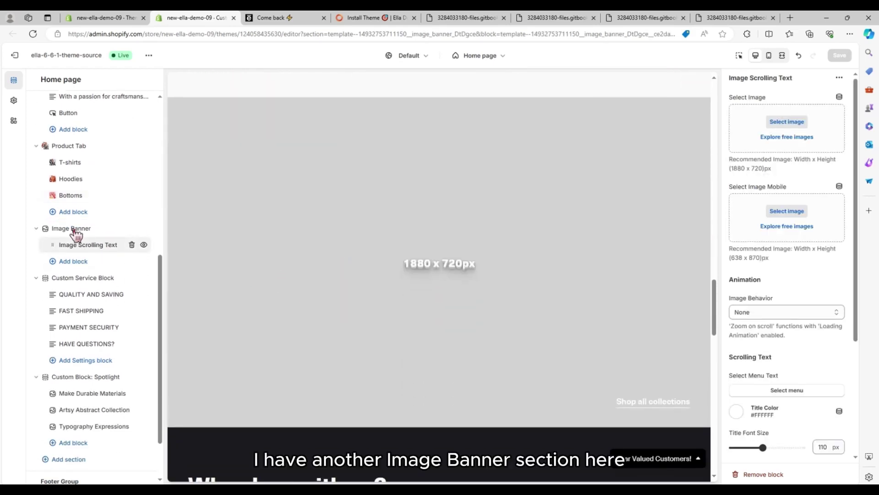
{"action": "left_click", "coordinate": [787, 121]}
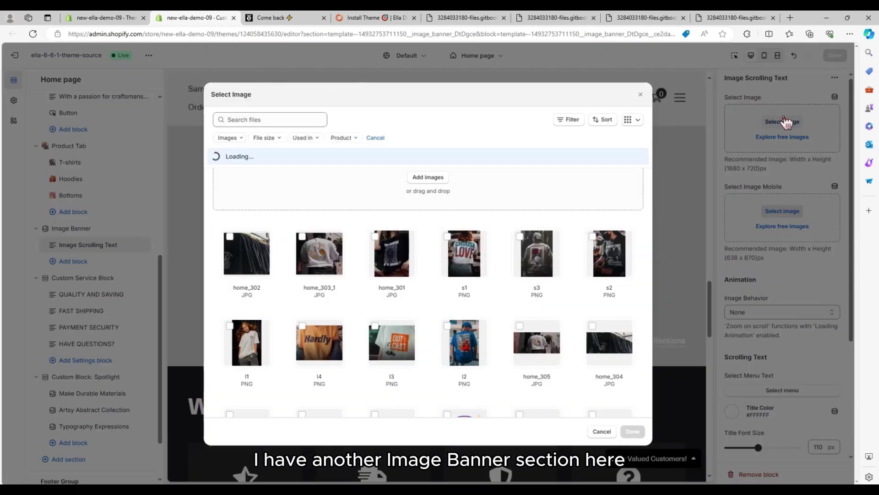
{"action": "left_click", "coordinate": [519, 332]}
{"action": "left_click", "coordinate": [630, 430]}
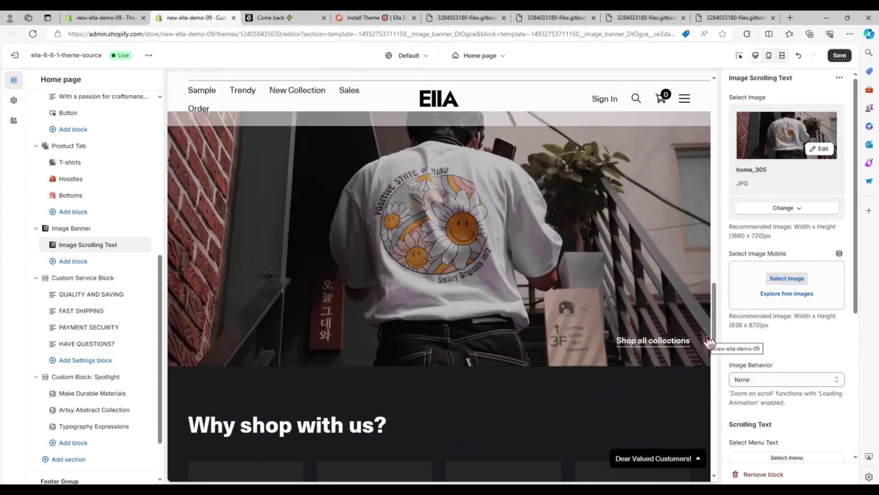
Set home_303_1 as the mobile image of the Image Scrolling Text block.
{"action": "left_click", "coordinate": [780, 279]}
{"action": "left_click", "coordinate": [302, 237]}
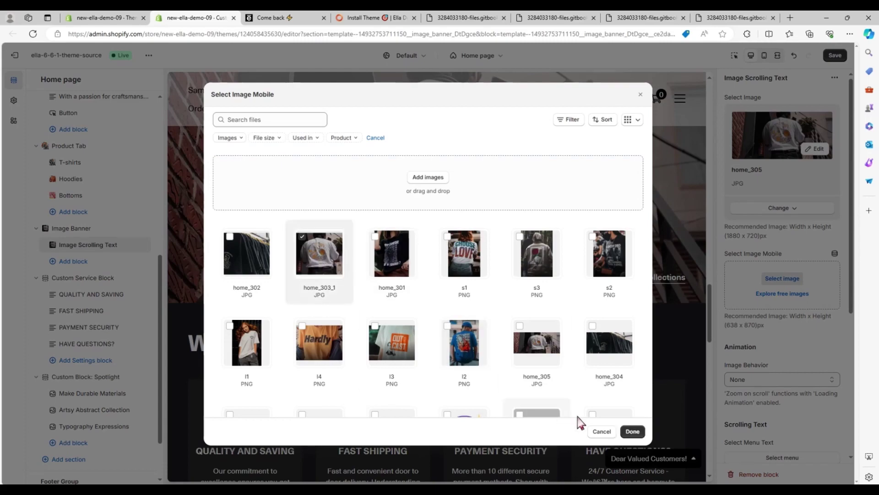
{"action": "left_click", "coordinate": [633, 431]}
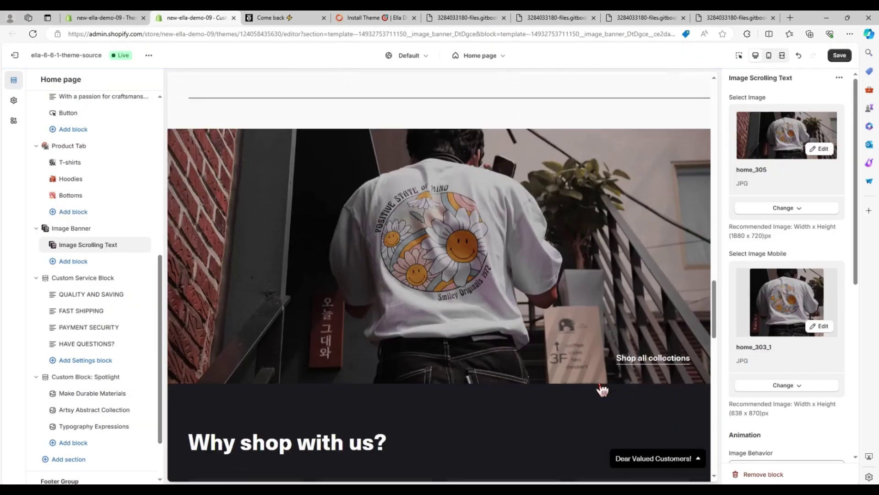
Assign image s1 to the Make Durable Materials block of the Custom Block: Spotlight section.
{"action": "scroll", "coordinate": [603, 389], "scroll_direction": "down", "scroll_amount": 4}
{"action": "scroll", "coordinate": [433, 315], "scroll_direction": "down", "scroll_amount": 3}
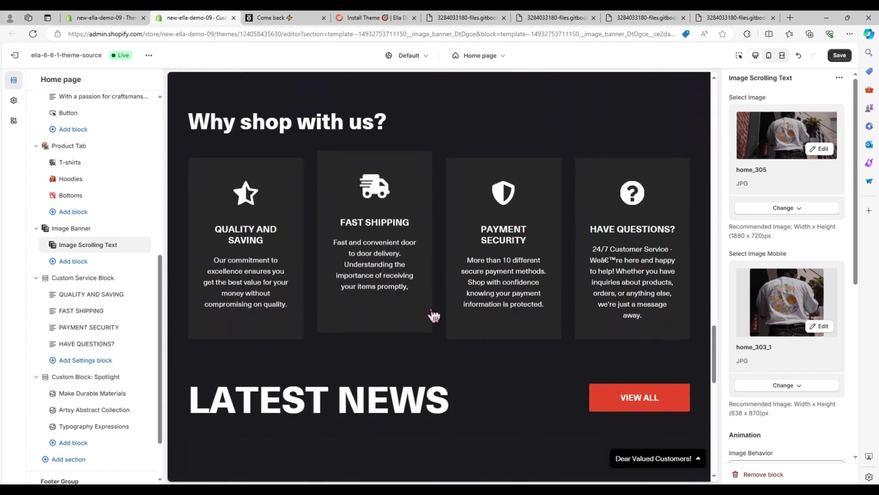
{"action": "scroll", "coordinate": [432, 315], "scroll_direction": "down", "scroll_amount": 1}
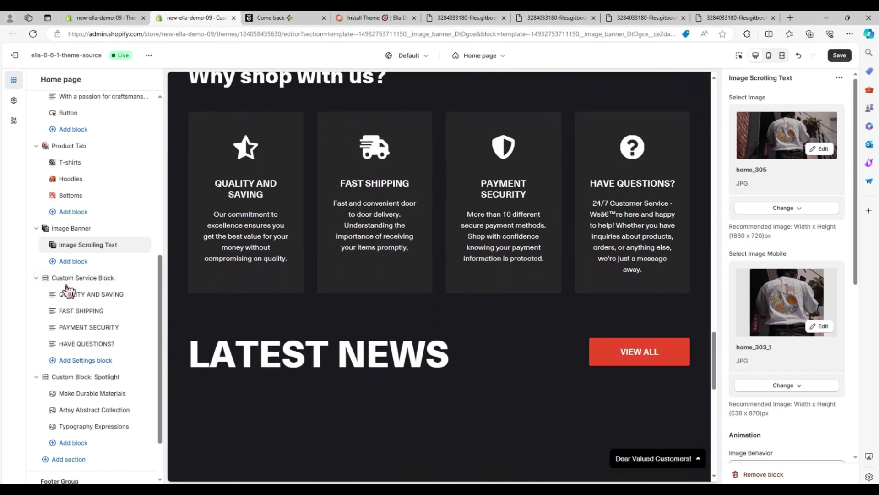
{"action": "scroll", "coordinate": [87, 342], "scroll_direction": "down", "scroll_amount": 2}
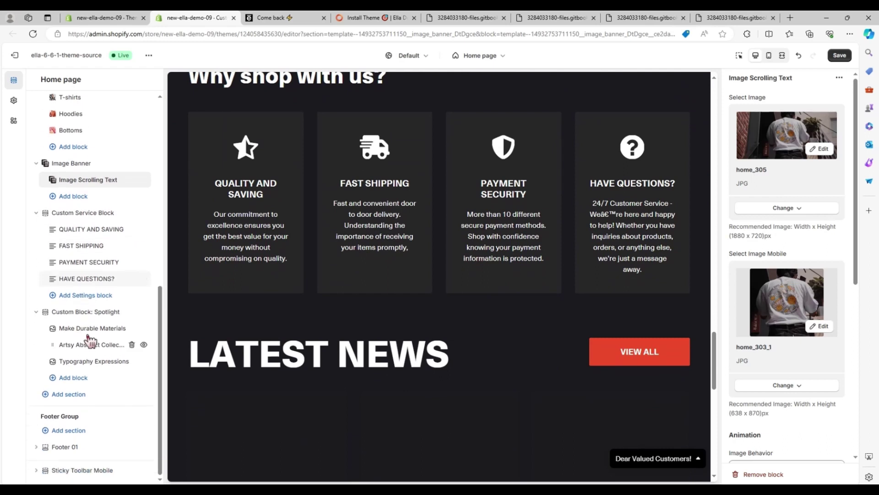
{"action": "scroll", "coordinate": [230, 307], "scroll_direction": "down", "scroll_amount": 4}
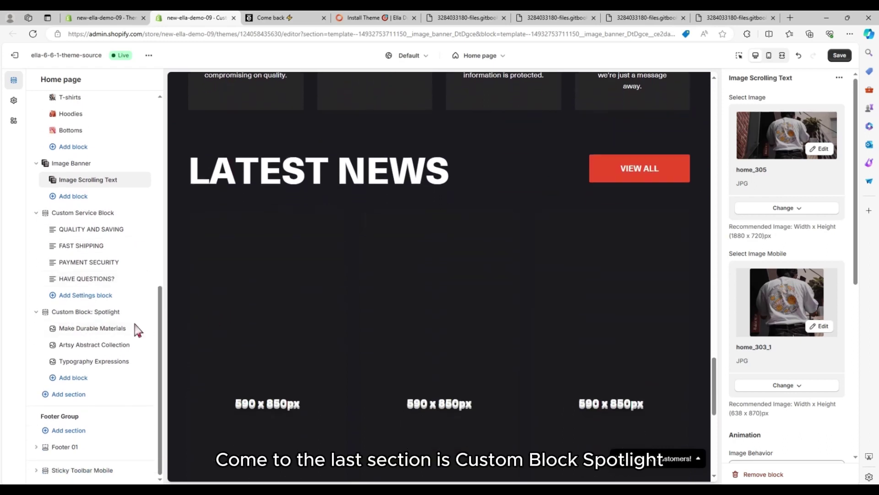
{"action": "left_click", "coordinate": [94, 314]}
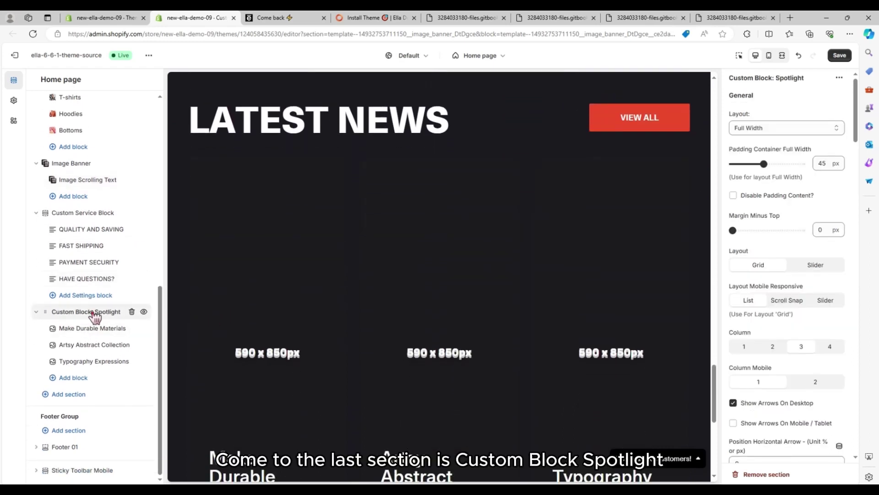
{"action": "left_click", "coordinate": [88, 329]}
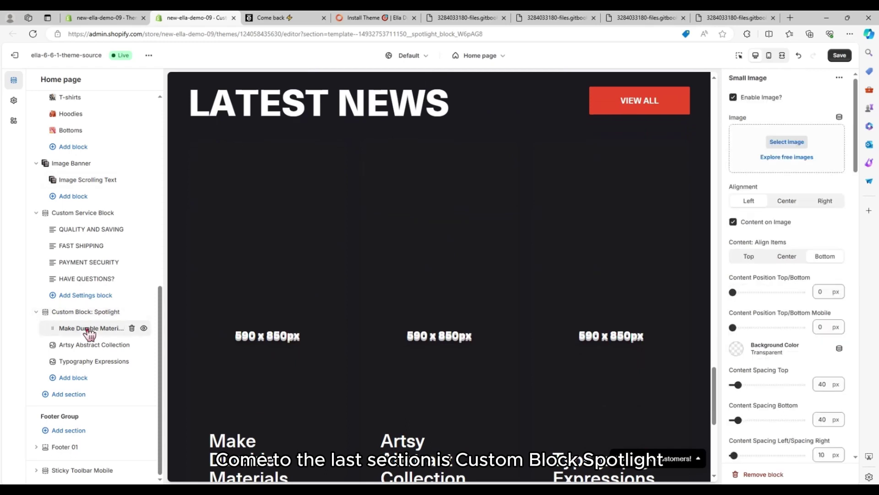
{"action": "left_click", "coordinate": [774, 142]}
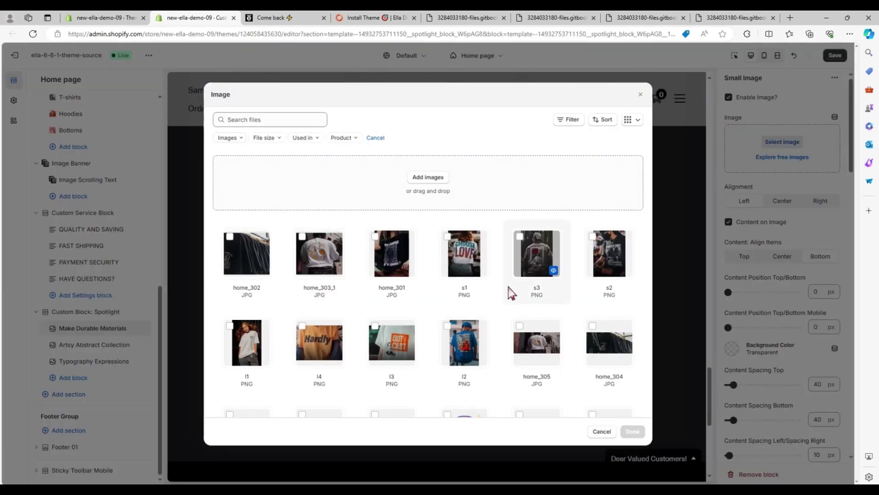
{"action": "scroll", "coordinate": [510, 292], "scroll_direction": "down", "scroll_amount": 2}
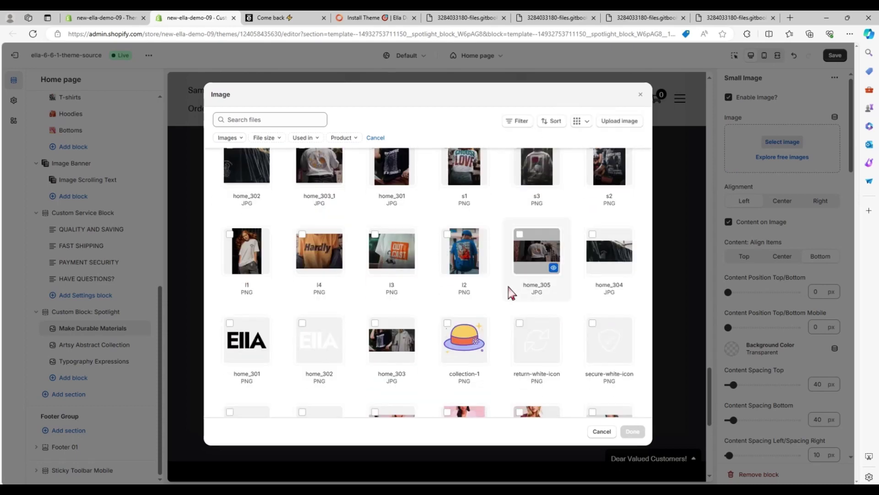
{"action": "scroll", "coordinate": [509, 292], "scroll_direction": "up", "scroll_amount": 2}
{"action": "left_click", "coordinate": [468, 251]}
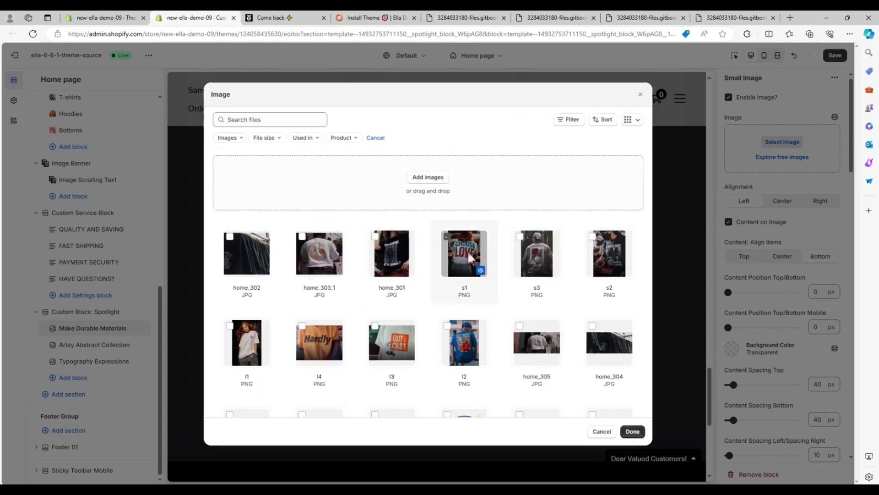
{"action": "left_click", "coordinate": [633, 432]}
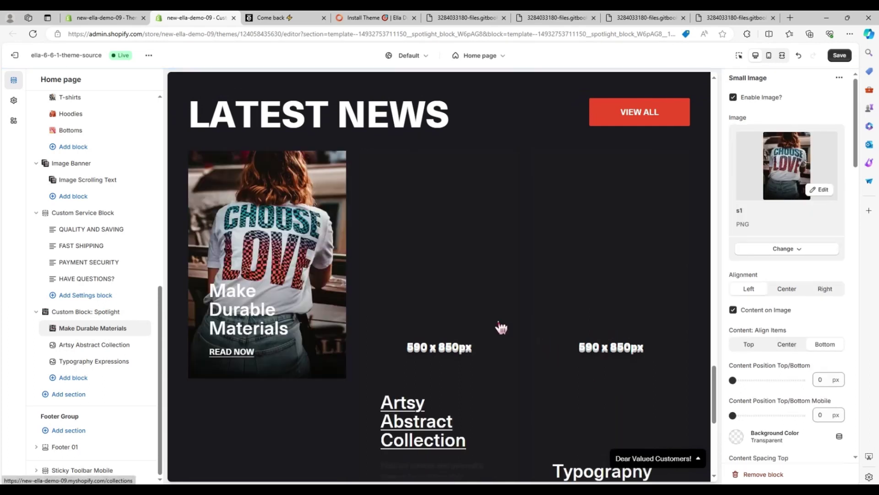
Assign image s3 to the Artsy Abstract Collection block of the Custom Block: Spotlight section.
{"action": "left_click", "coordinate": [98, 354]}
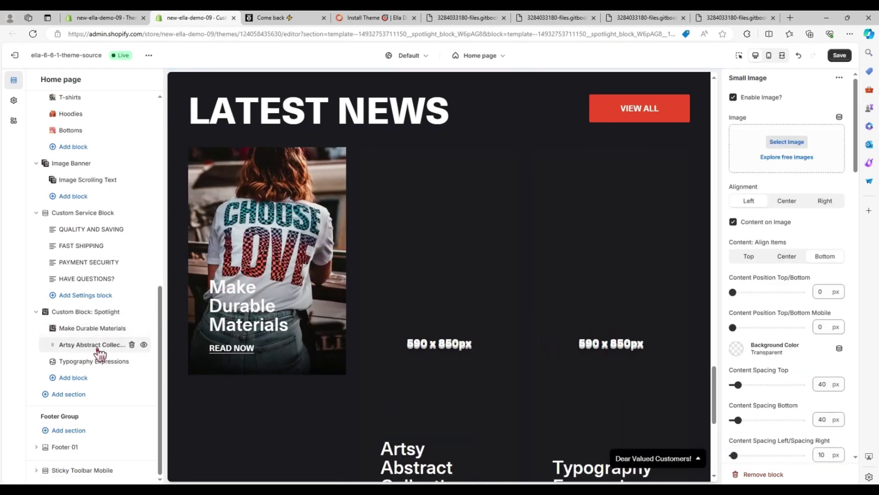
{"action": "left_click", "coordinate": [787, 142]}
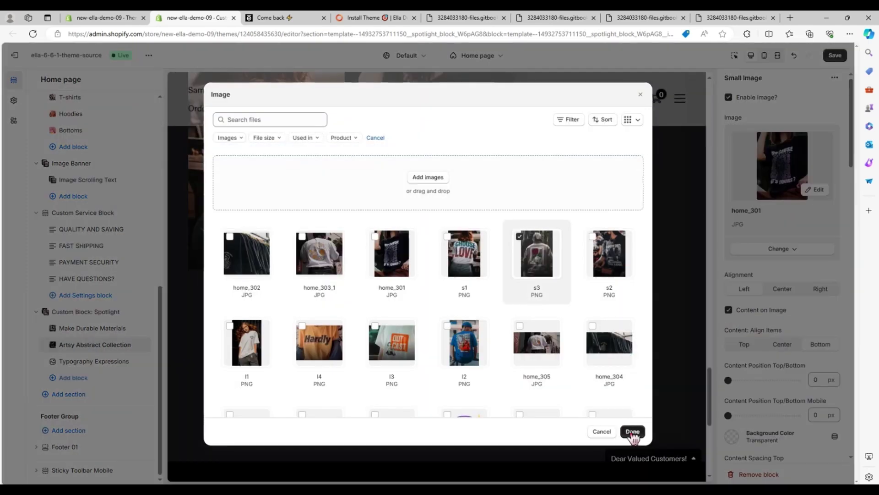
{"action": "left_click", "coordinate": [633, 431]}
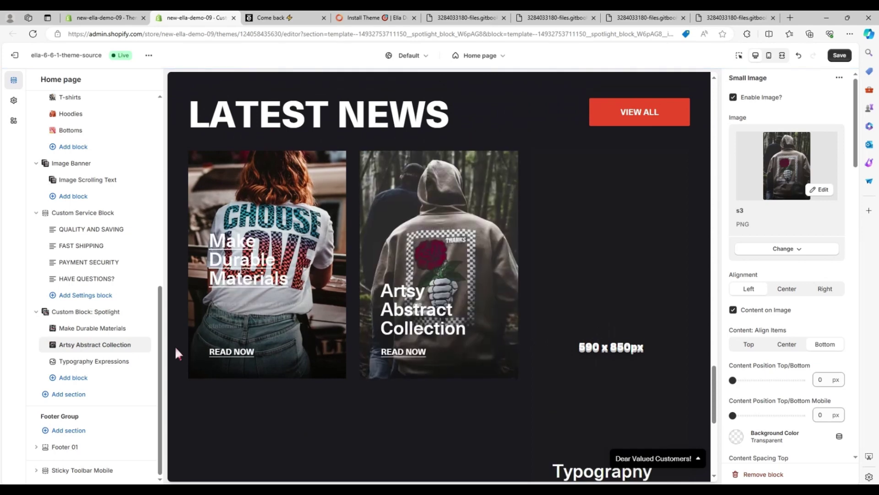
Assign image s2 to the Typography Expressions block of the Custom Block: Spotlight section.
{"action": "left_click", "coordinate": [101, 363]}
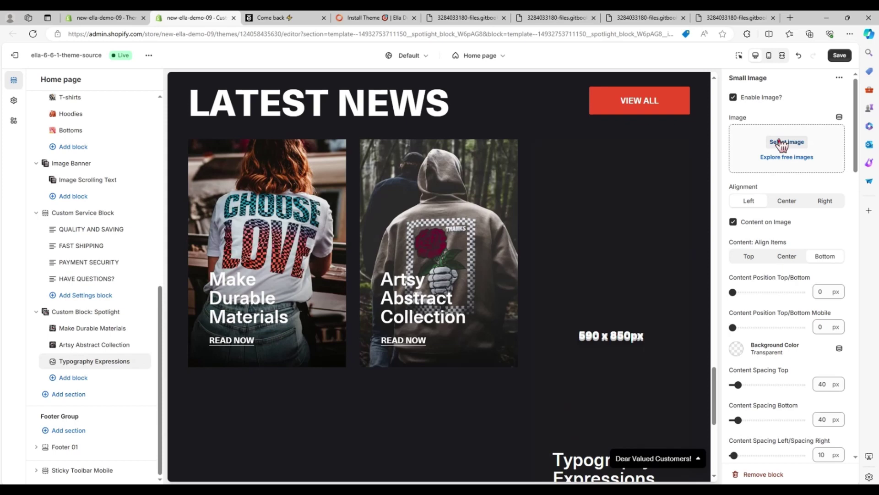
{"action": "left_click", "coordinate": [781, 142]}
{"action": "left_click", "coordinate": [610, 246]}
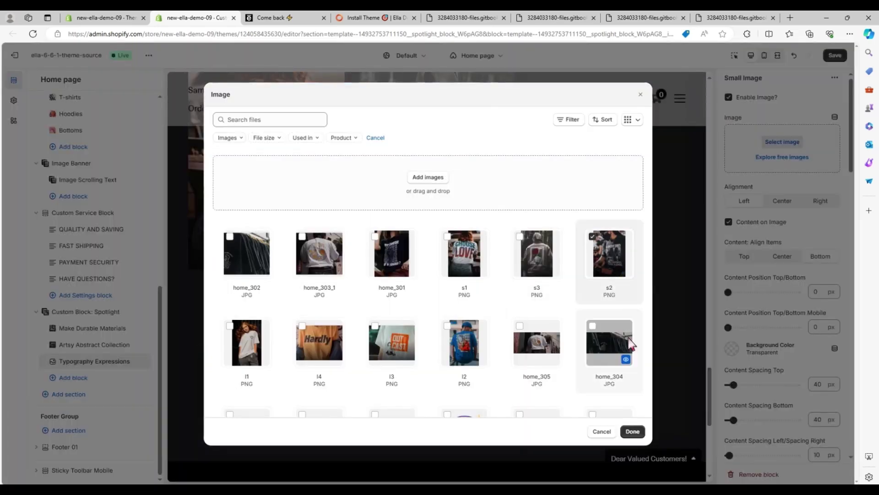
{"action": "left_click", "coordinate": [634, 433]}
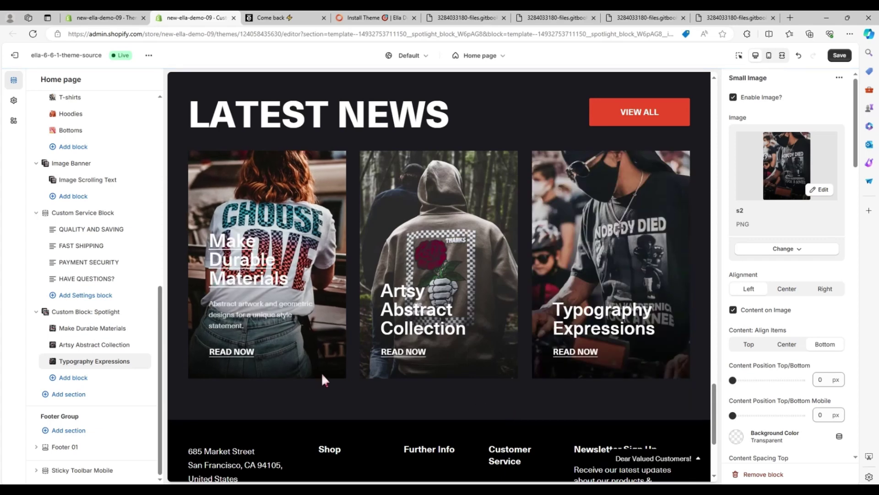
Review the whole home page in the full-width desktop preview, from the header banner down to the footer.
{"action": "scroll", "coordinate": [322, 375], "scroll_direction": "down", "scroll_amount": 4}
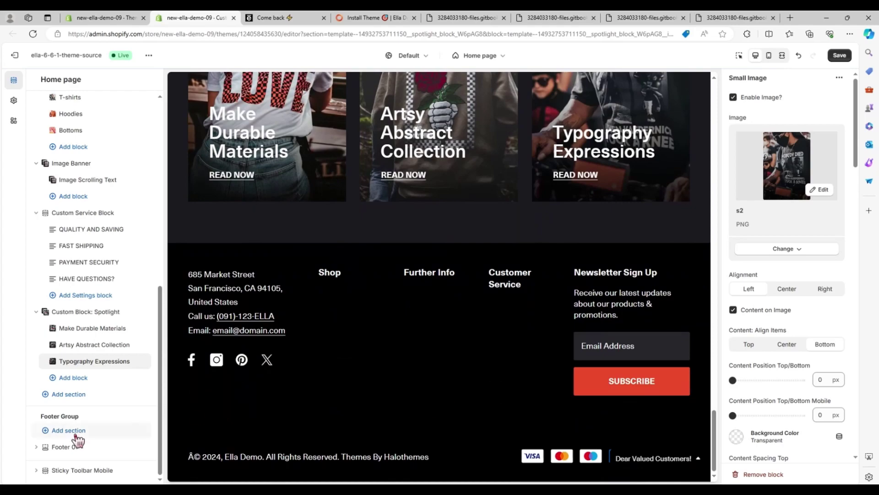
{"action": "left_click_drag", "start_coordinate": [718, 452], "coordinate": [717, 104]}
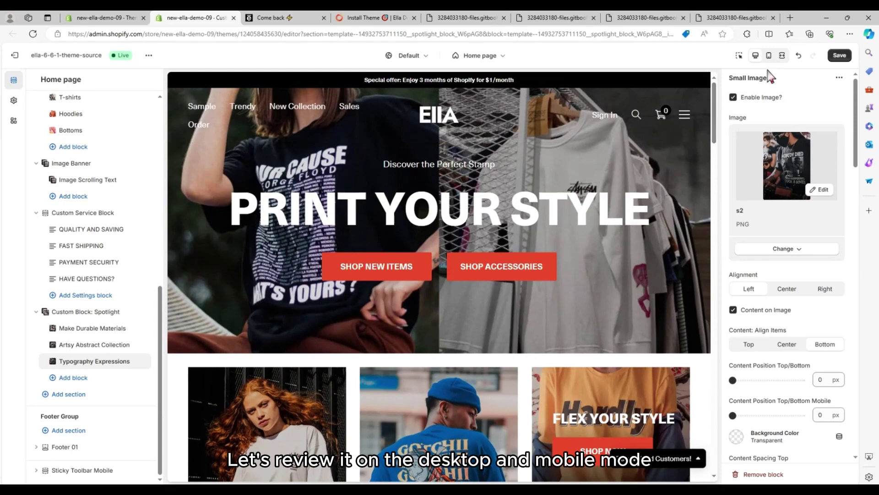
{"action": "left_click", "coordinate": [782, 55]}
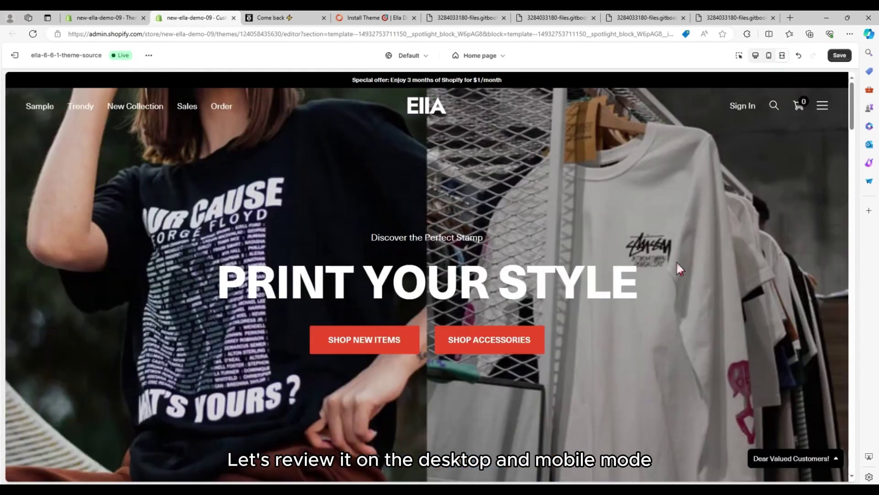
{"action": "scroll", "coordinate": [677, 263], "scroll_direction": "down", "scroll_amount": 8}
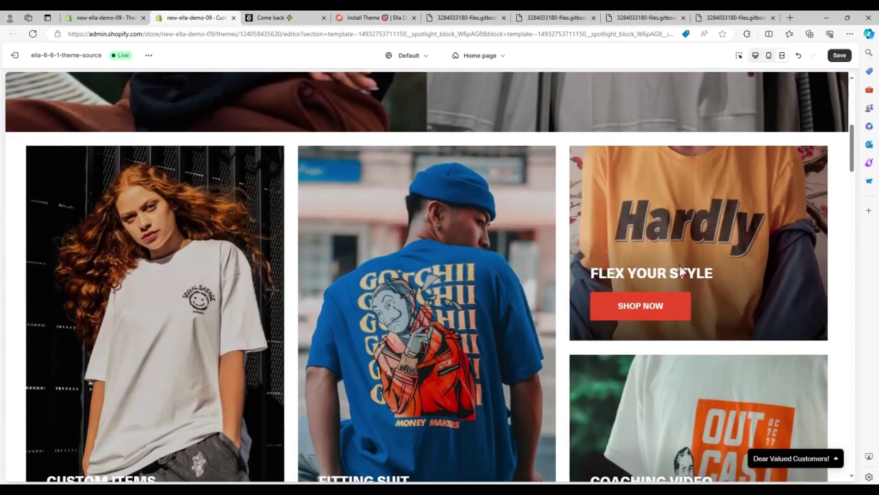
{"action": "scroll", "coordinate": [679, 270], "scroll_direction": "down", "scroll_amount": 8}
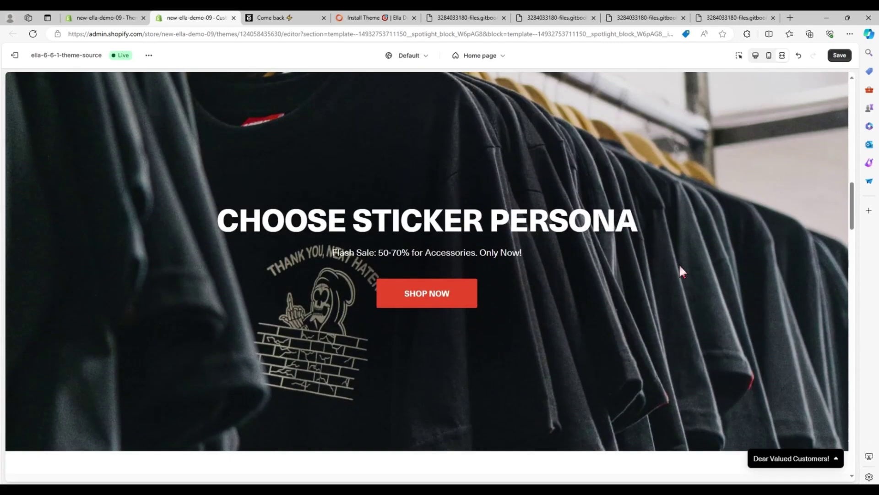
{"action": "scroll", "coordinate": [680, 271], "scroll_direction": "down", "scroll_amount": 10}
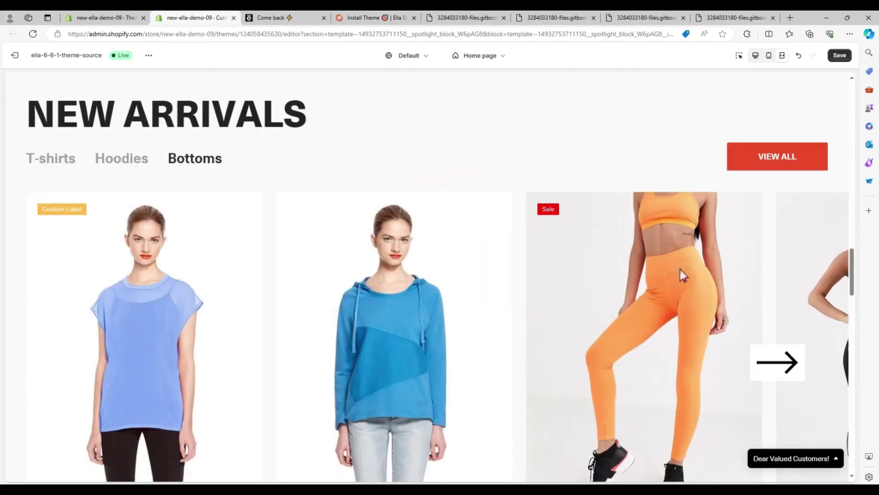
{"action": "scroll", "coordinate": [682, 274], "scroll_direction": "down", "scroll_amount": 10}
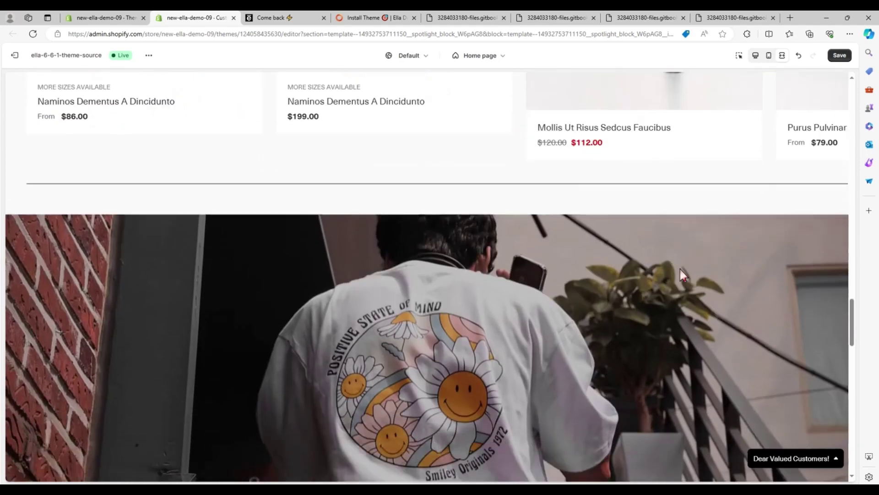
{"action": "scroll", "coordinate": [682, 273], "scroll_direction": "down", "scroll_amount": 8}
{"action": "scroll", "coordinate": [681, 272], "scroll_direction": "down", "scroll_amount": 8}
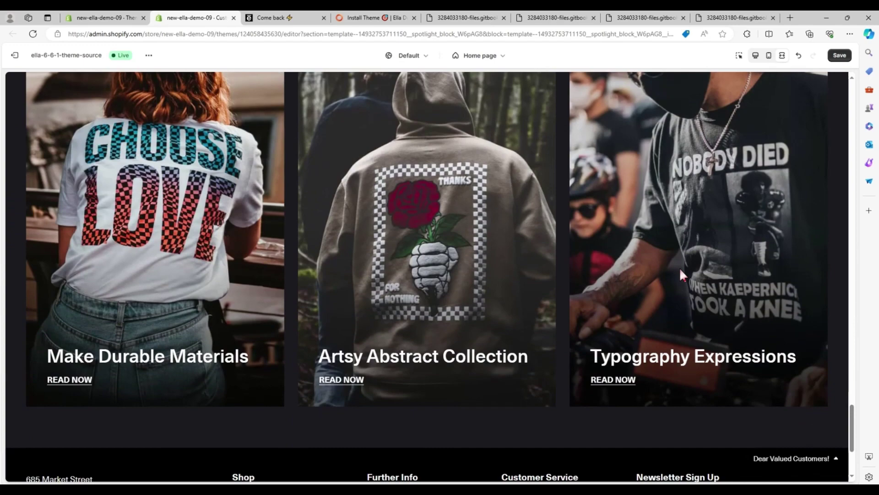
{"action": "scroll", "coordinate": [679, 268], "scroll_direction": "down", "scroll_amount": 3}
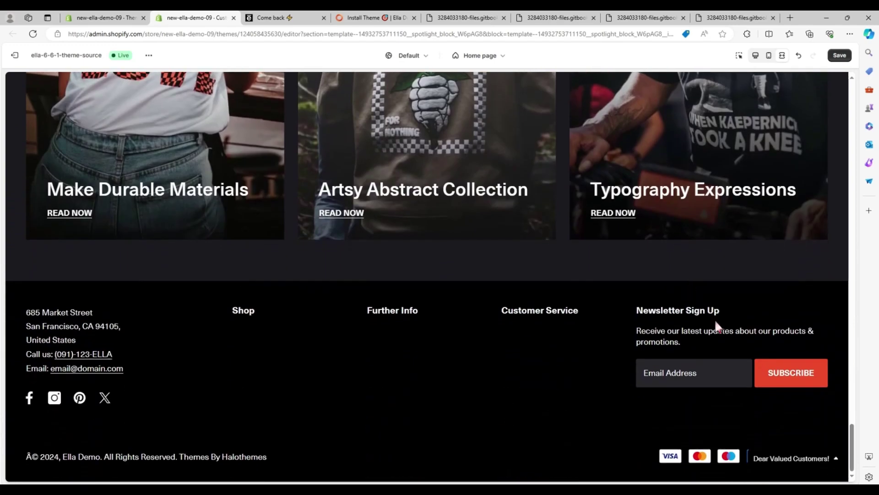
Review the home page in the mobile preview, from the header banner down to the New Arrivals section.
{"action": "left_click", "coordinate": [782, 55]}
{"action": "left_click", "coordinate": [769, 55]}
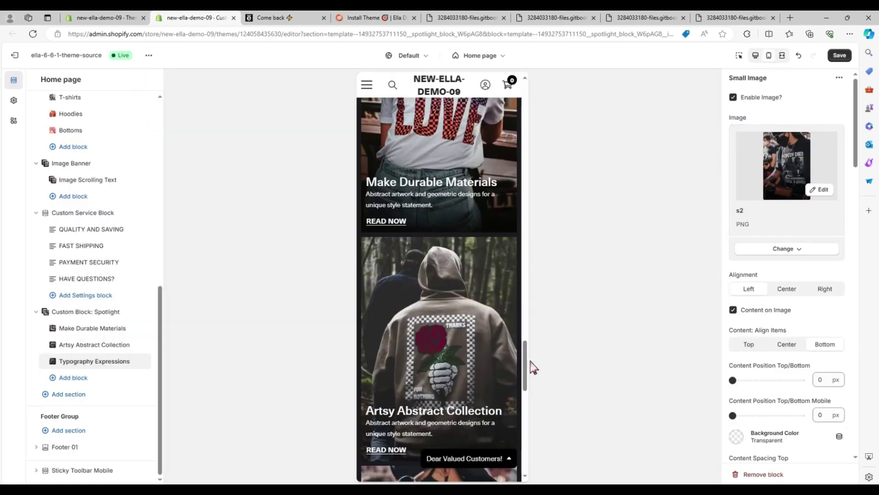
{"action": "left_click_drag", "start_coordinate": [526, 363], "coordinate": [522, 94]}
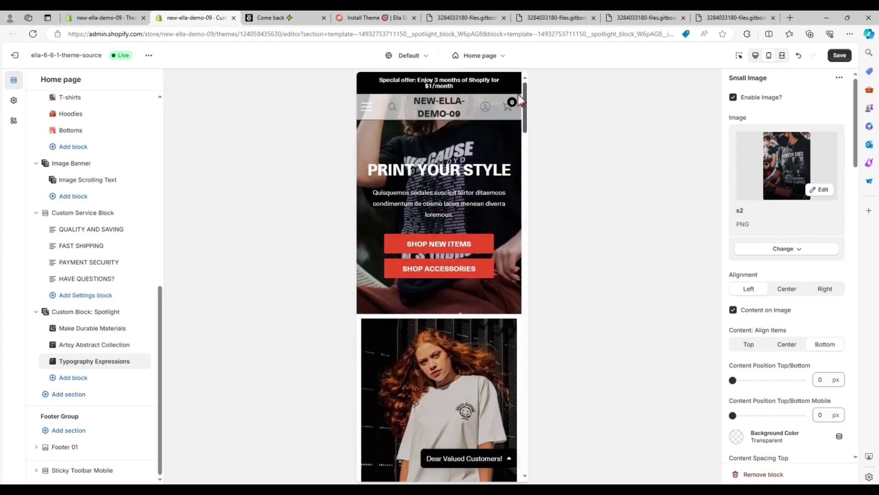
{"action": "scroll", "coordinate": [485, 352], "scroll_direction": "down", "scroll_amount": 10}
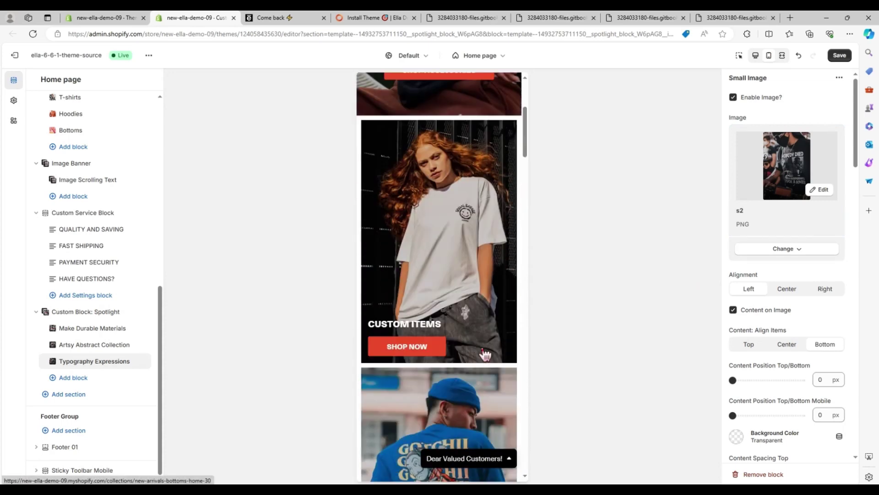
{"action": "scroll", "coordinate": [485, 353], "scroll_direction": "down", "scroll_amount": 10}
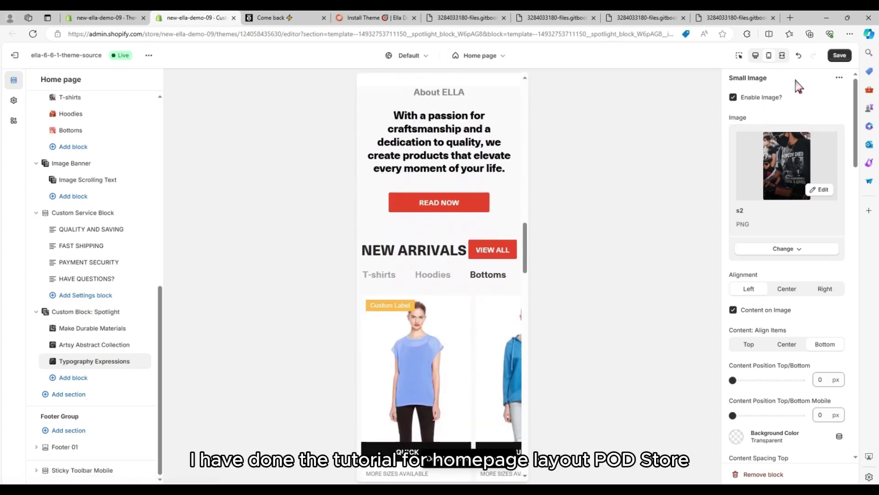
Save the theme customizations and view the live Ella 6.6.1 storefront.
{"action": "left_click", "coordinate": [842, 57]}
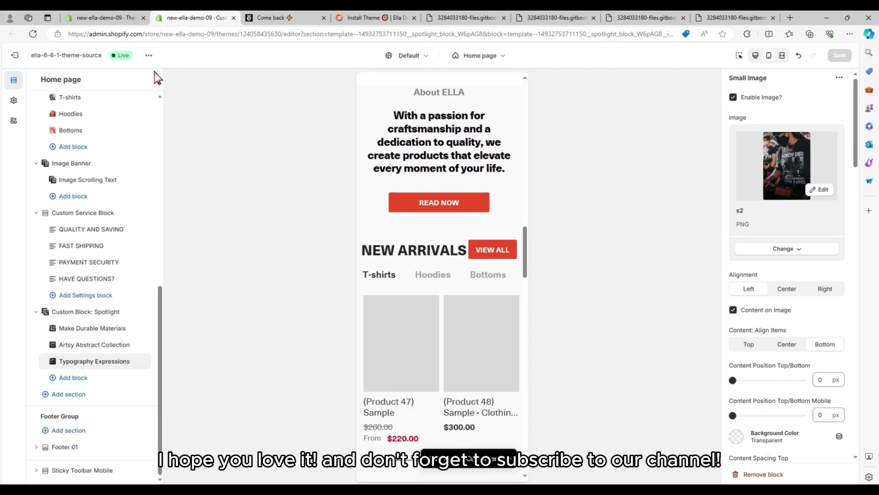
{"action": "left_click", "coordinate": [148, 57]}
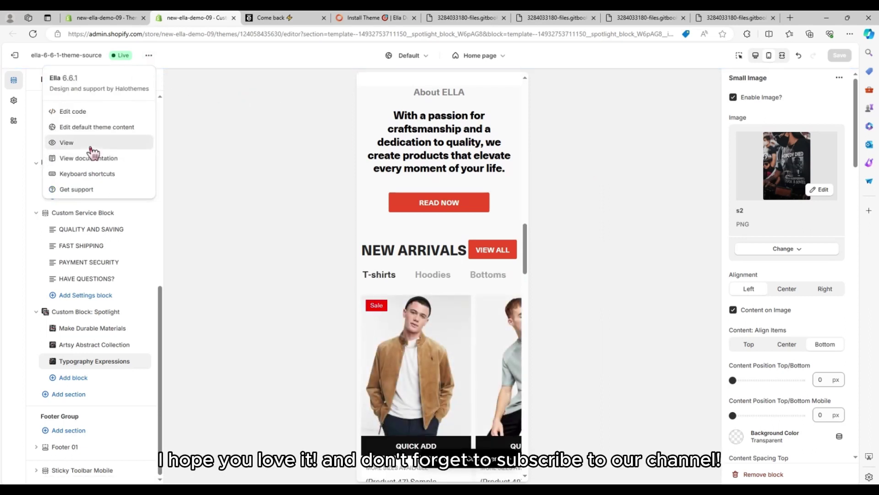
{"action": "left_click", "coordinate": [90, 146]}
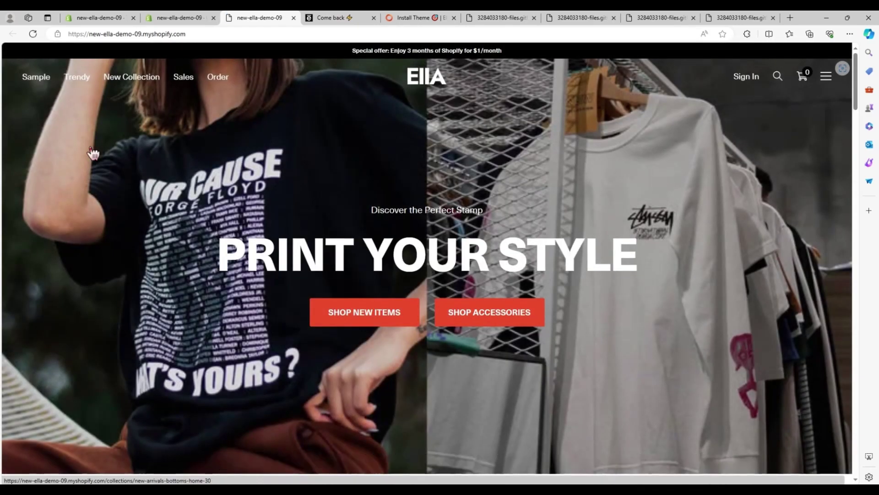
Examine the published home page from the Print Your Style banner down to the New Arrivals products.
{"action": "scroll", "coordinate": [217, 339], "scroll_direction": "down", "scroll_amount": 7}
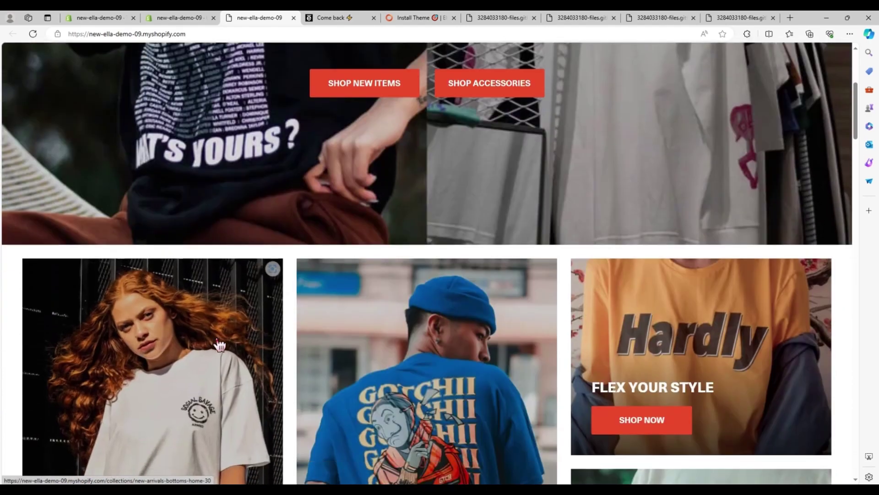
{"action": "scroll", "coordinate": [220, 344], "scroll_direction": "down", "scroll_amount": 4}
{"action": "scroll", "coordinate": [219, 344], "scroll_direction": "down", "scroll_amount": 6}
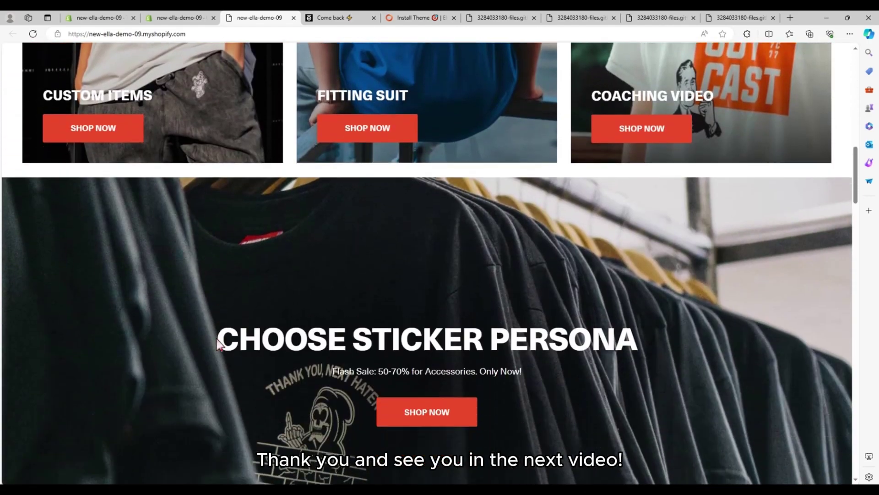
{"action": "scroll", "coordinate": [219, 346], "scroll_direction": "down", "scroll_amount": 6}
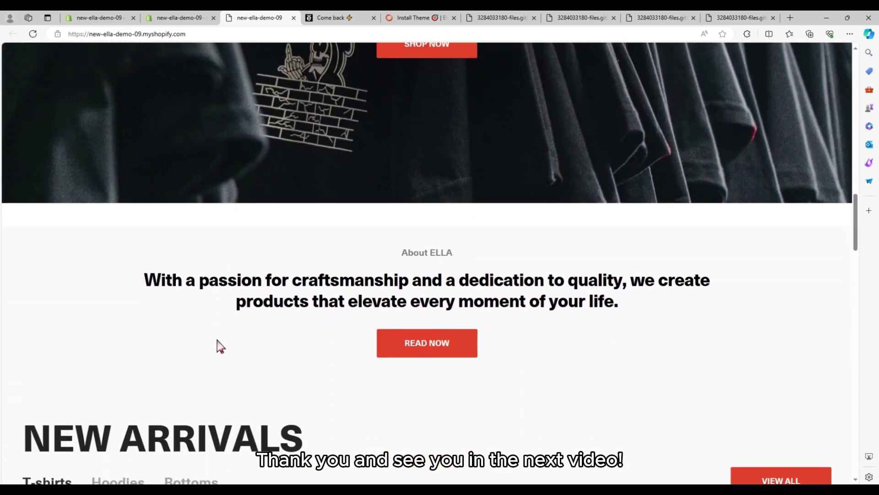
{"action": "scroll", "coordinate": [221, 349], "scroll_direction": "down", "scroll_amount": 4}
{"action": "scroll", "coordinate": [222, 349], "scroll_direction": "down", "scroll_amount": 3}
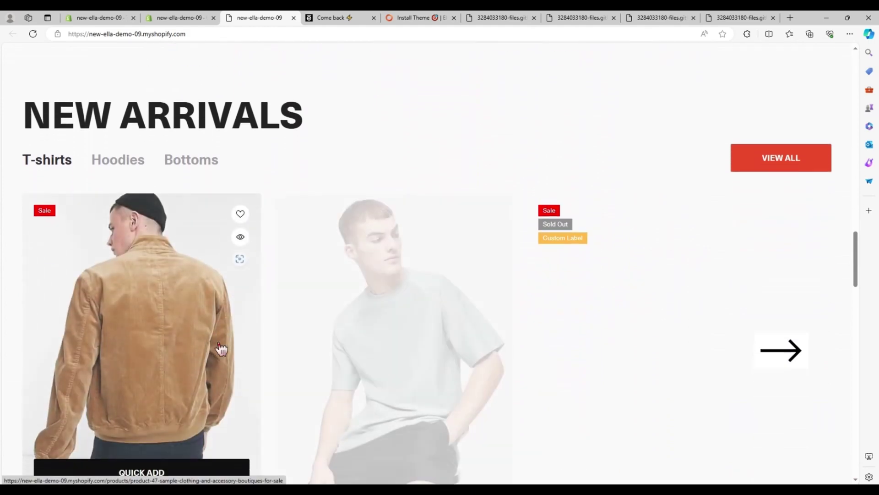